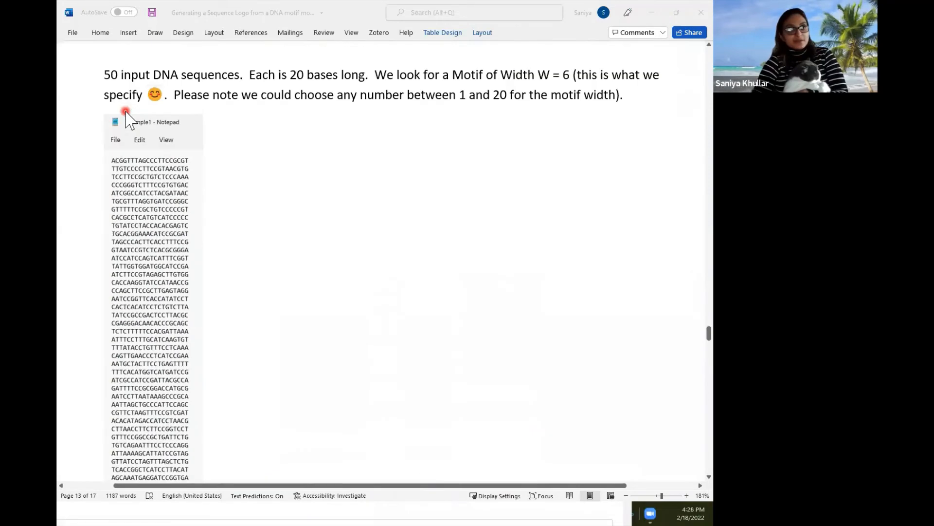
Step: Review the input DNA sequences, the final probability weighted matrix, the motif positions list and the example1_subseqs list
scroll(226, 219, "down", 2)
scroll(227, 265, "down", 8)
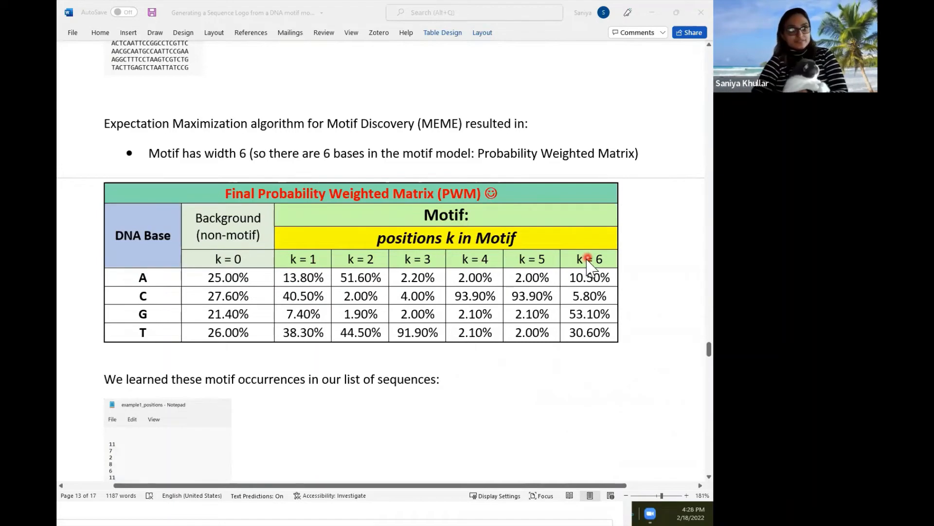
scroll(161, 408, "down", 10)
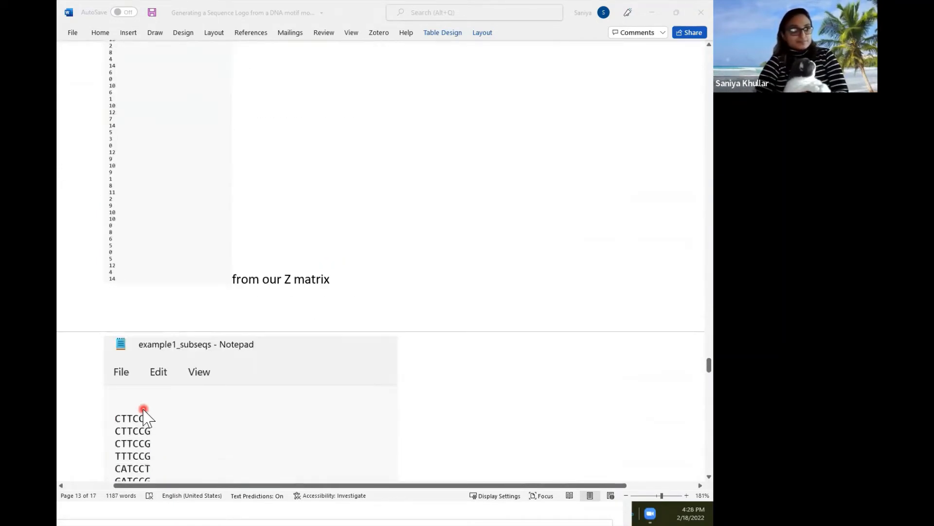
scroll(144, 418, "down", 3)
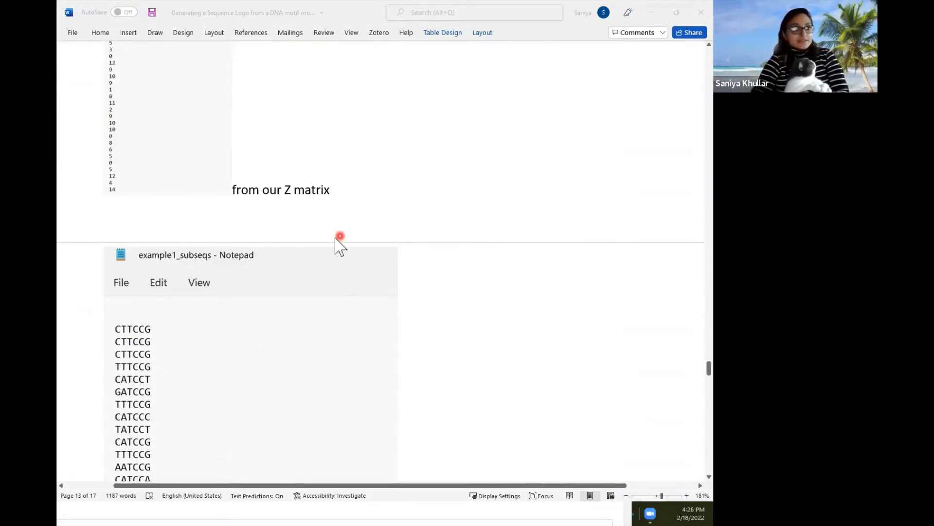
scroll(273, 224, "up", 10)
scroll(79, 304, "down", 12)
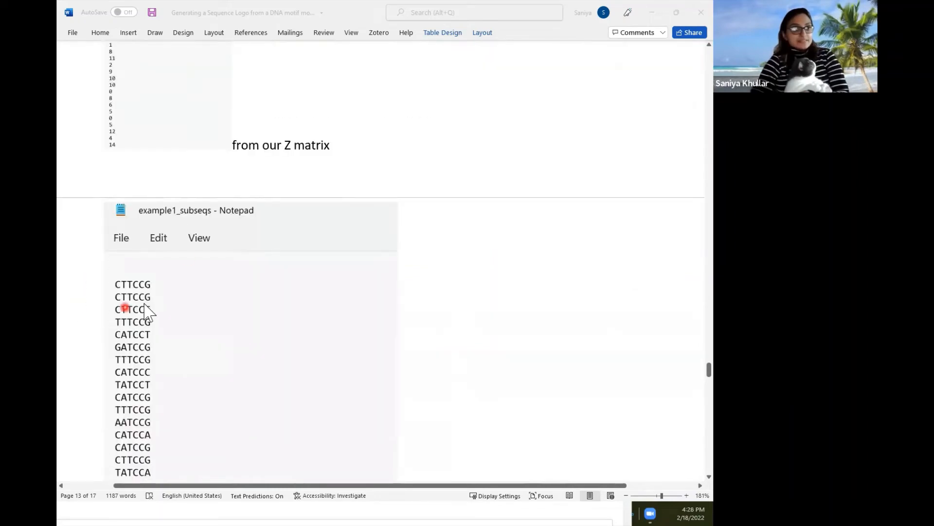
scroll(141, 297, "up", 4)
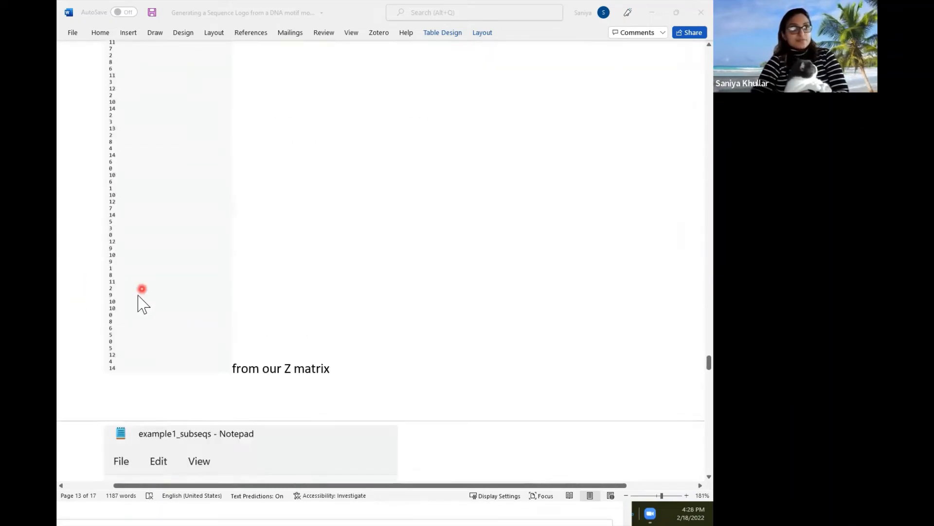
scroll(141, 303, "up", 7)
scroll(128, 316, "down", 3)
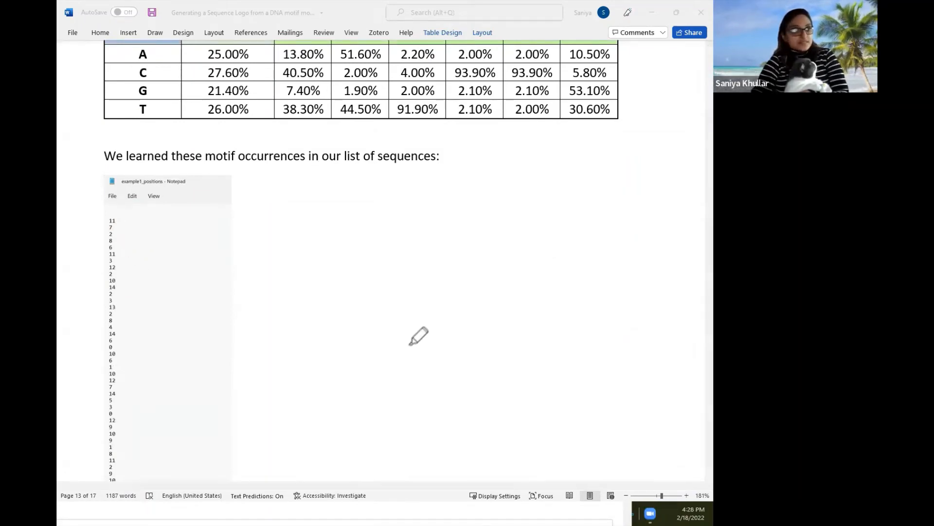
Step: Mark the third motif position and compare it with the third subsequence and the start of the third input sequence
left_click_drag(108, 236, 119, 236)
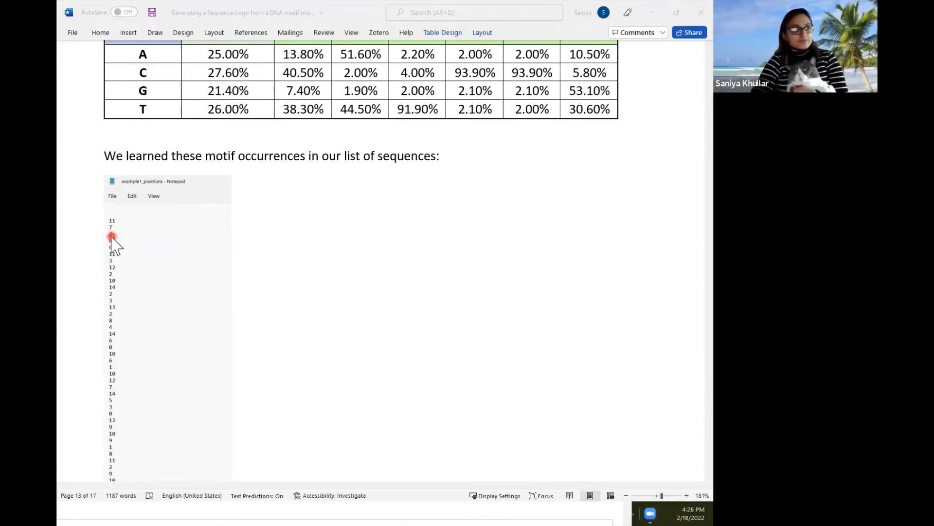
scroll(112, 238, "up", 8)
scroll(110, 237, "down", 7)
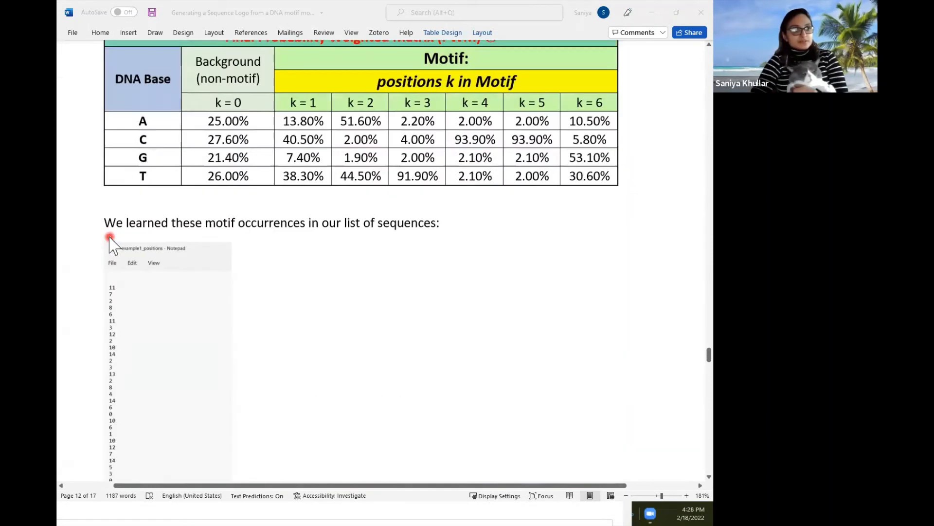
scroll(109, 242, "down", 1)
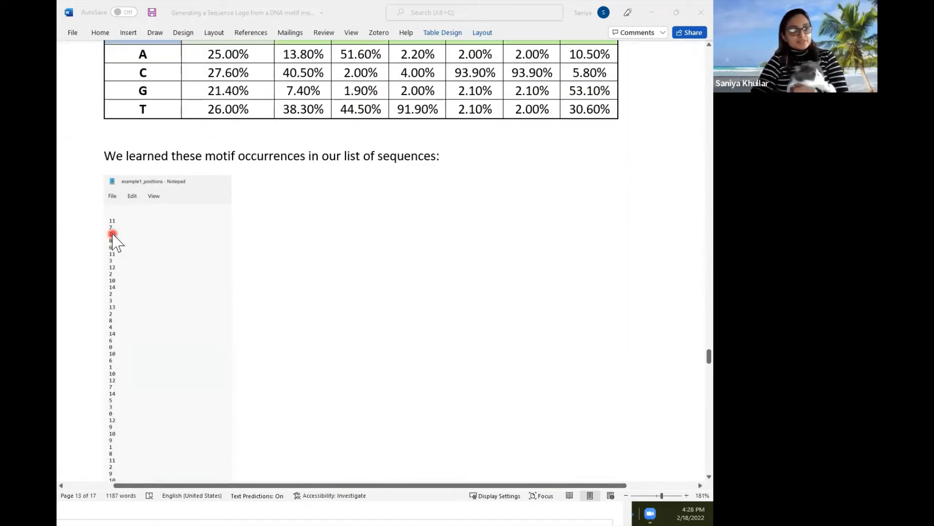
scroll(112, 239, "down", 6)
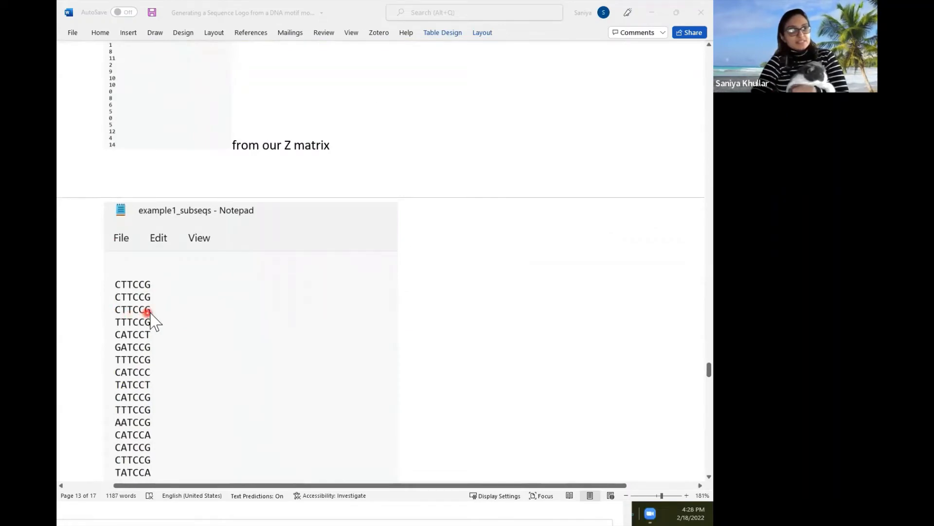
scroll(151, 317, "up", 15)
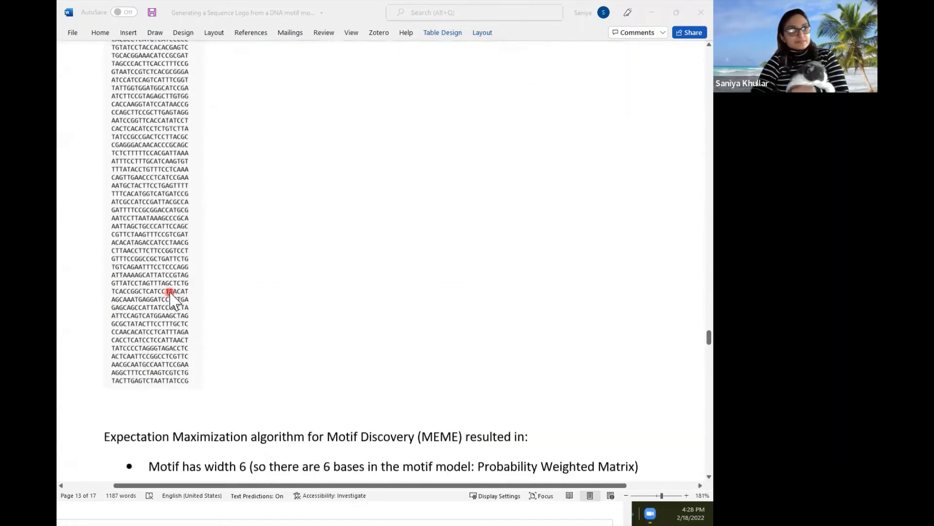
scroll(169, 296, "up", 3)
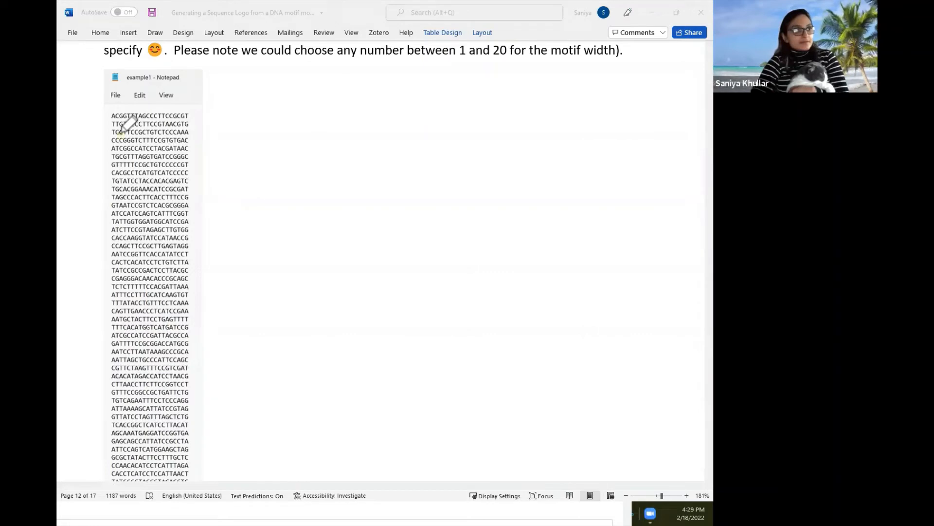
left_click_drag(117, 133, 134, 133)
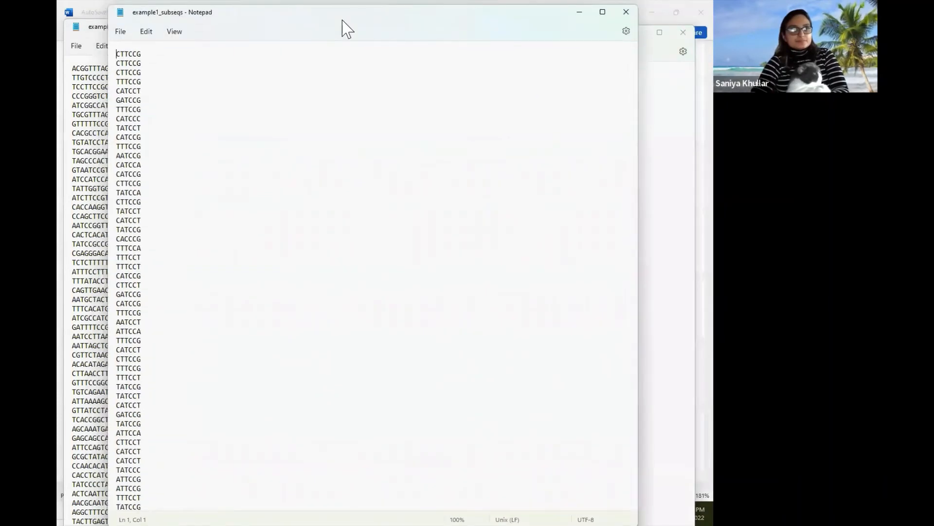
Step: Arrange the example1, example1_positions and example1_subseqs Notepad windows side by side so their rows can be compared
left_click_drag(227, 12, 342, 38)
left_click(200, 29)
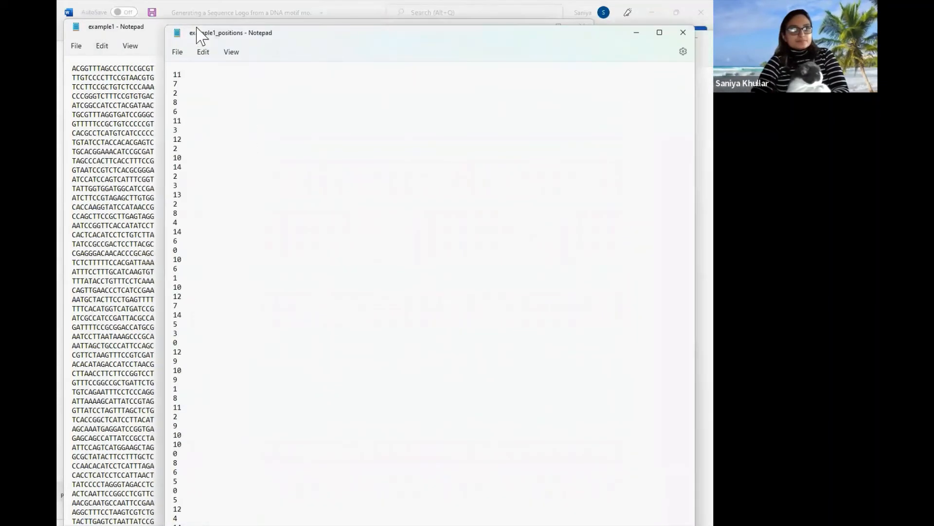
left_click_drag(196, 27, 197, 23)
left_click(703, 58)
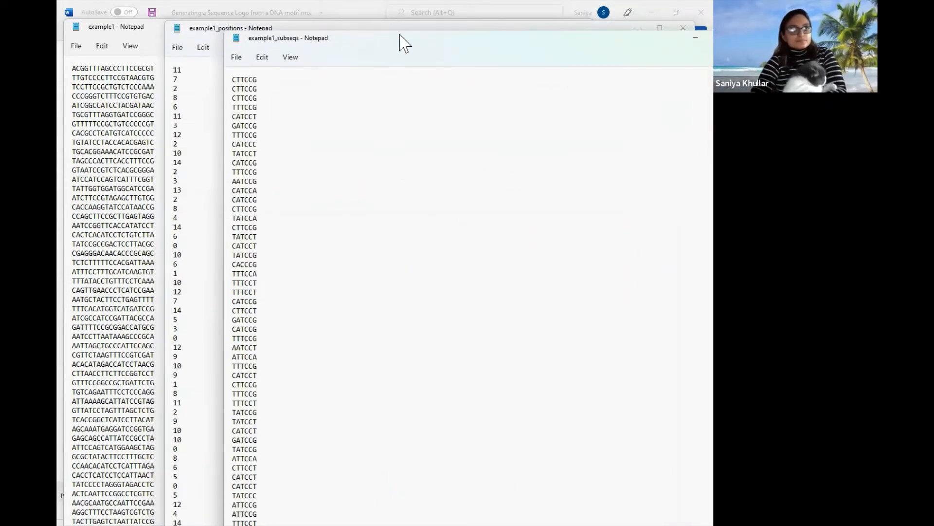
left_click_drag(400, 35, 452, 25)
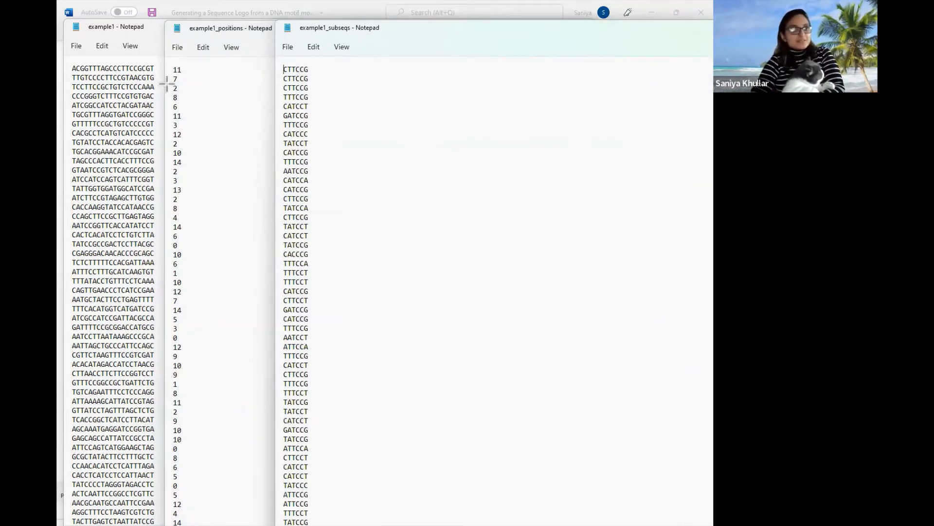
Step: Draw red boxes around the third row's position 2, its subsequence CTTCCG, and the matching bases in the third input sequence
left_click_drag(167, 83, 181, 92)
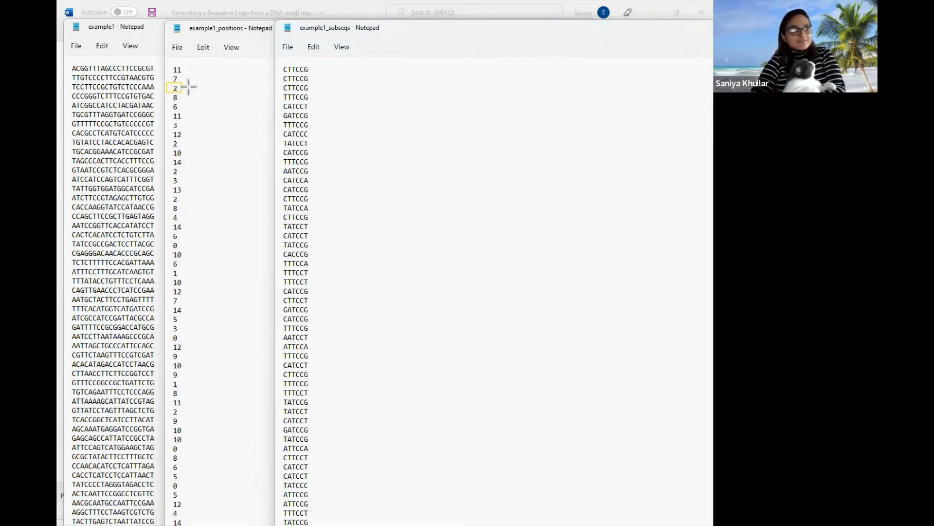
left_click_drag(167, 84, 183, 95)
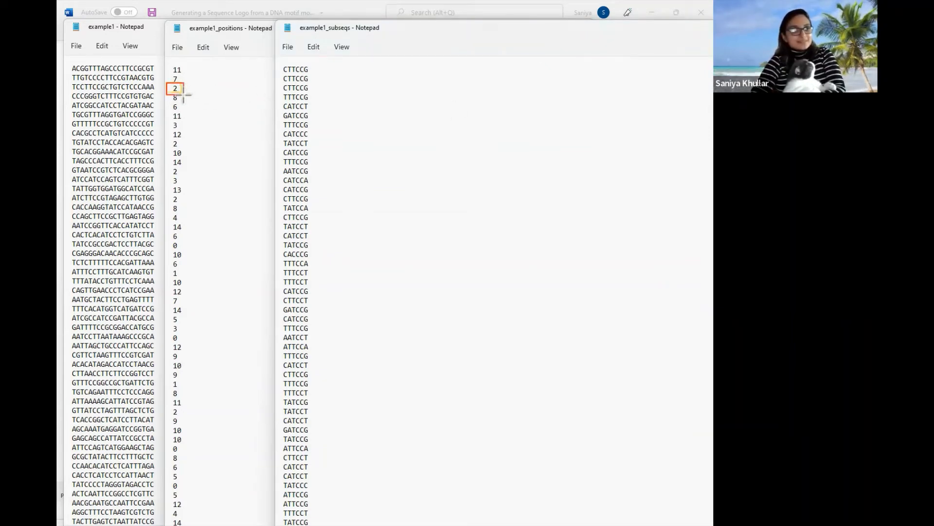
left_click_drag(280, 84, 312, 93)
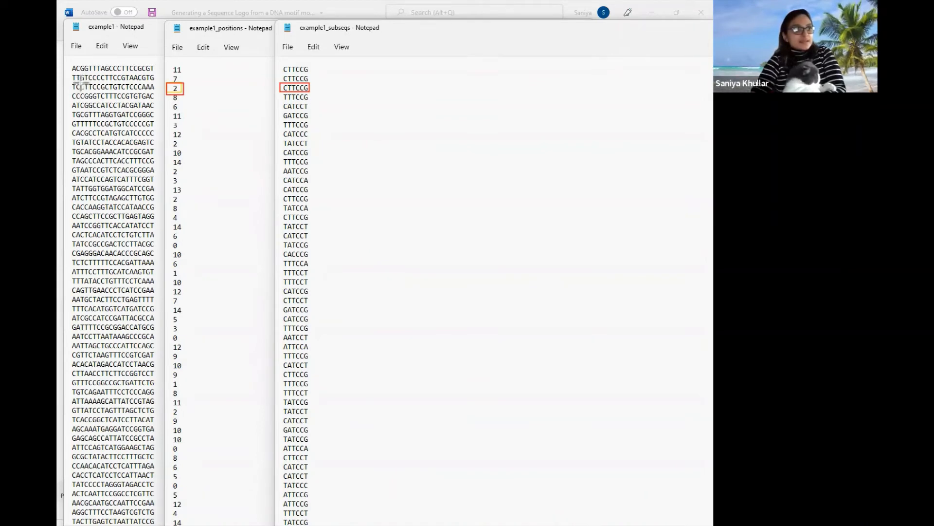
left_click_drag(80, 83, 105, 91)
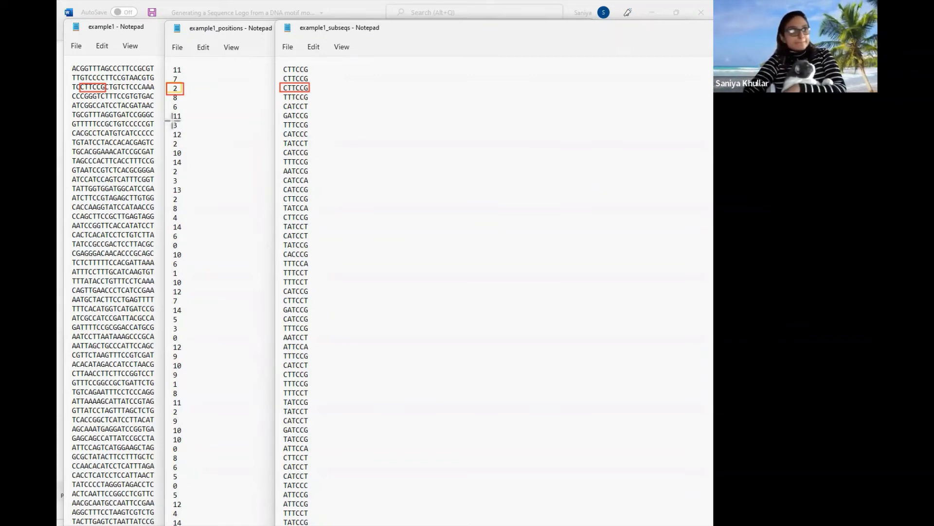
Step: Draw green boxes around the seventh row's position 3, its subsequence TTTCCG, and the matching bases in the seventh input sequence
left_click_drag(172, 121, 185, 130)
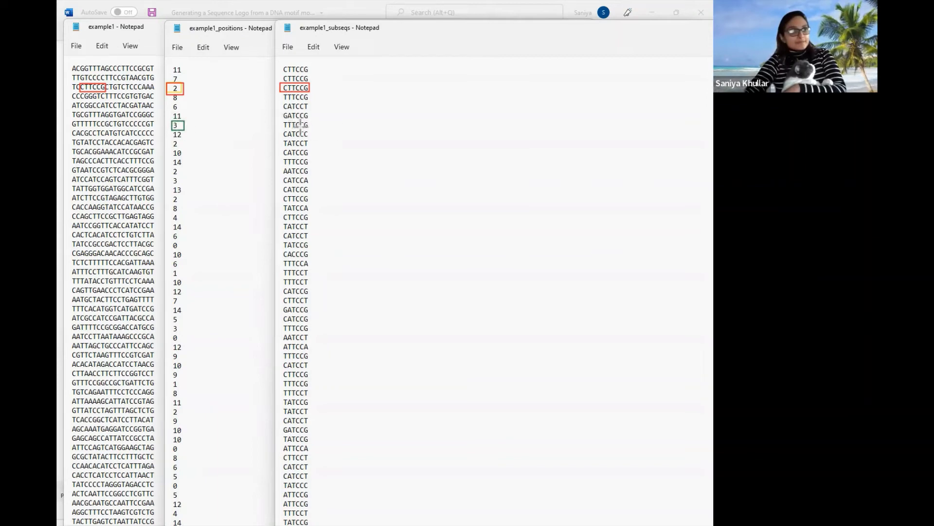
left_click_drag(282, 121, 317, 130)
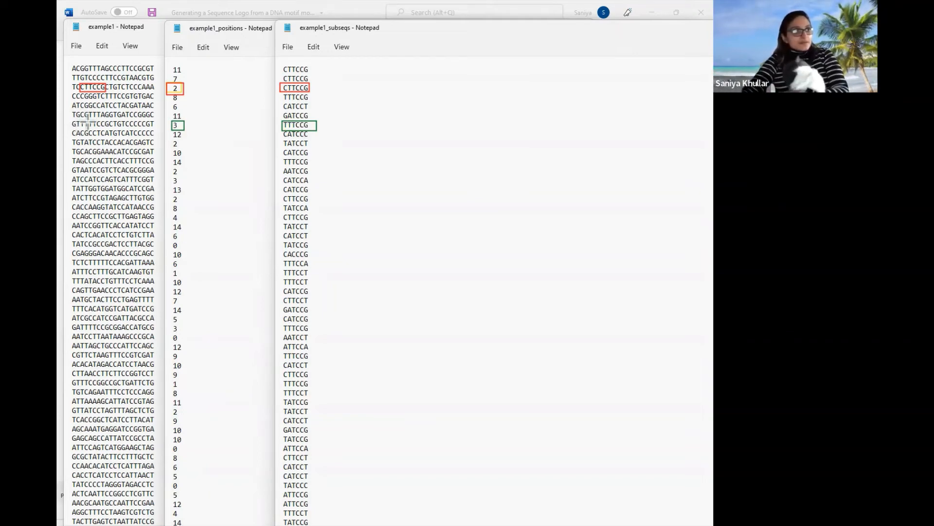
left_click_drag(85, 119, 108, 128)
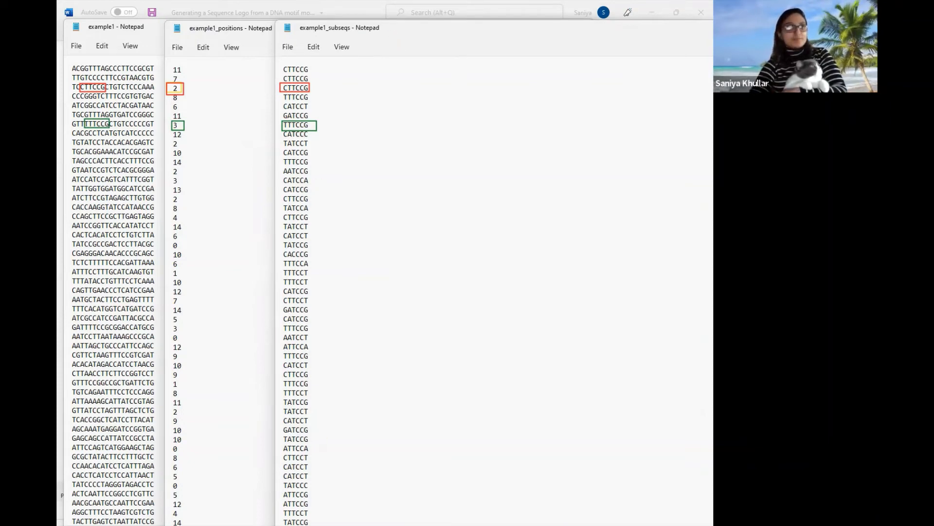
Step: Return to the Word document and review the matrix, motif positions and subsequences through to the sequence logo instruction
left_click(355, 7)
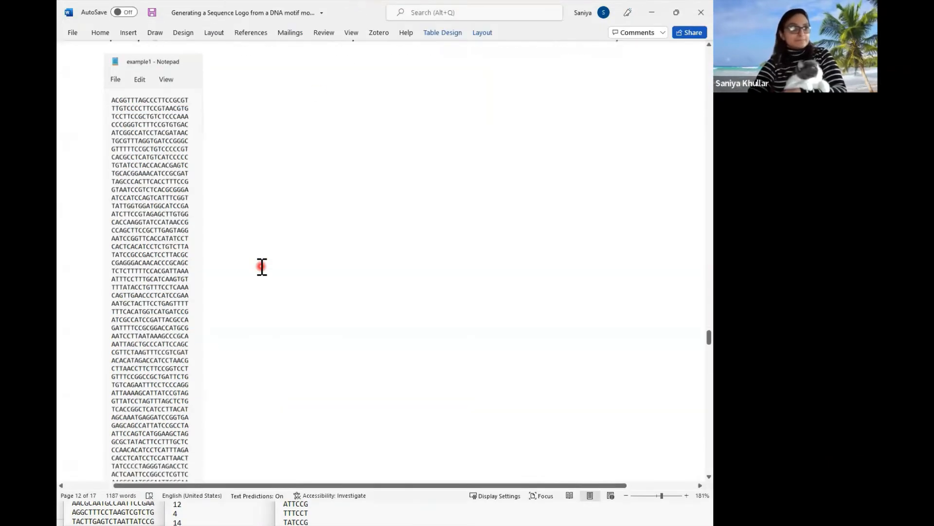
scroll(262, 267, "down", 10)
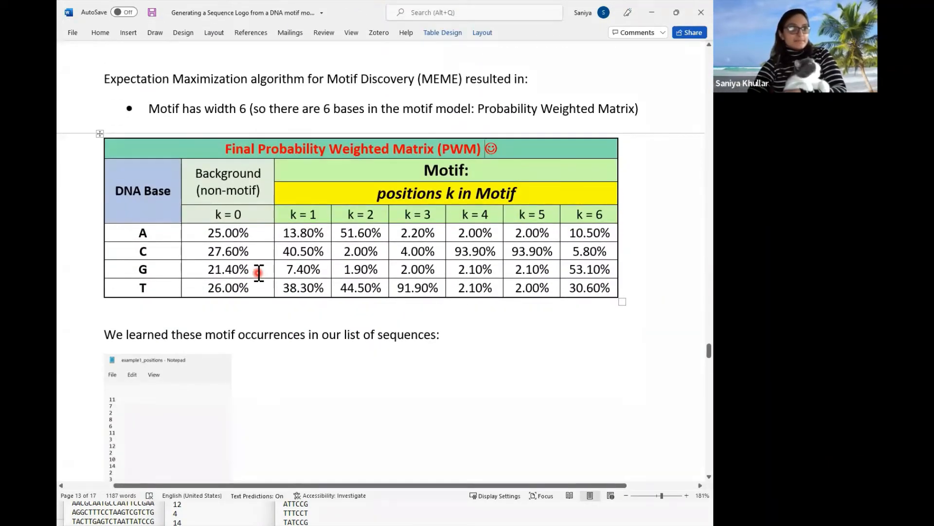
scroll(259, 273, "down", 10)
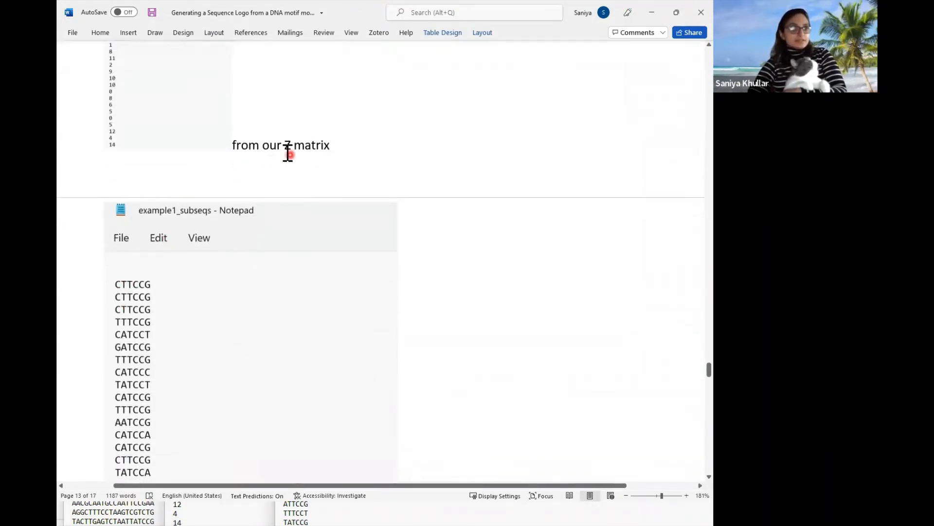
scroll(117, 216, "up", 6)
scroll(92, 368, "down", 4)
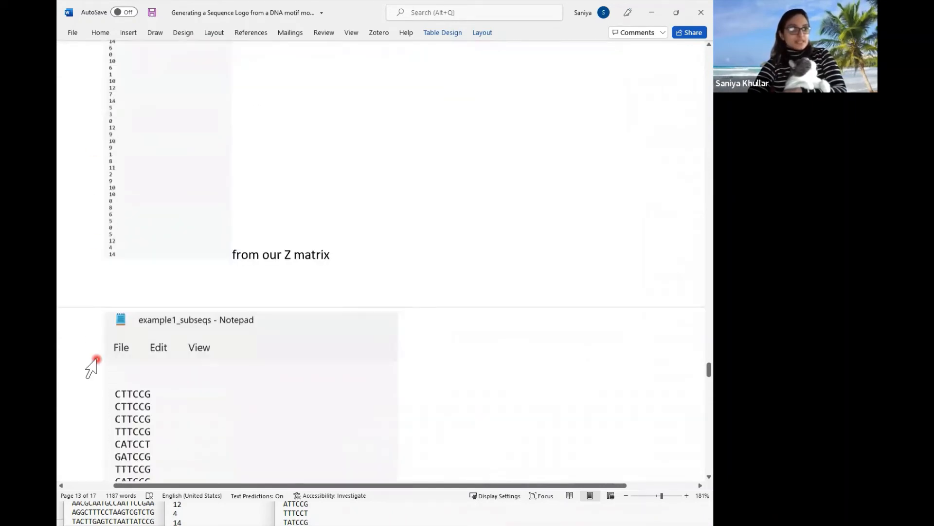
scroll(121, 278, "down", 5)
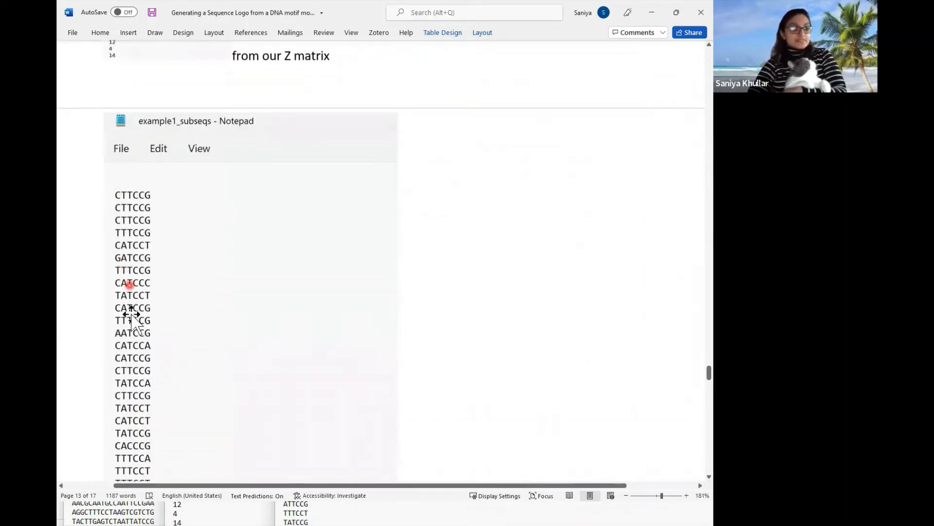
scroll(130, 314, "down", 11)
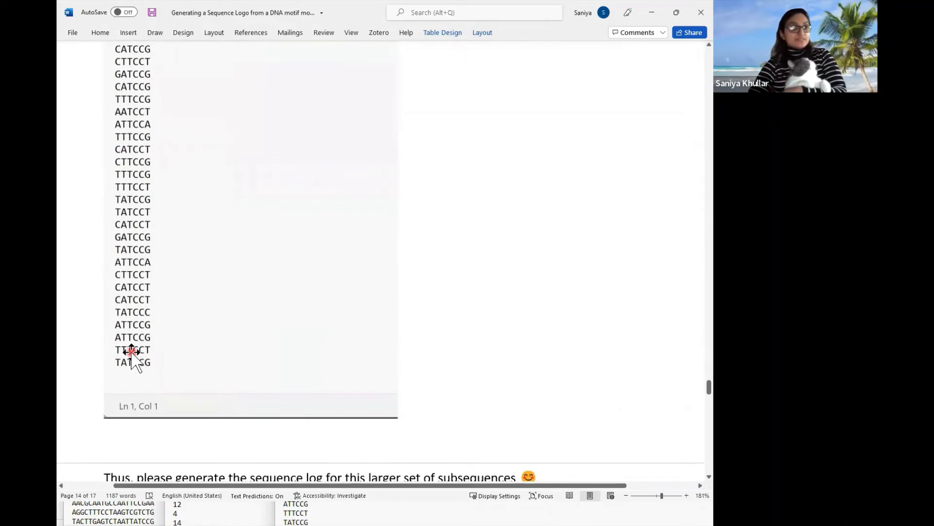
scroll(144, 388, "up", 12)
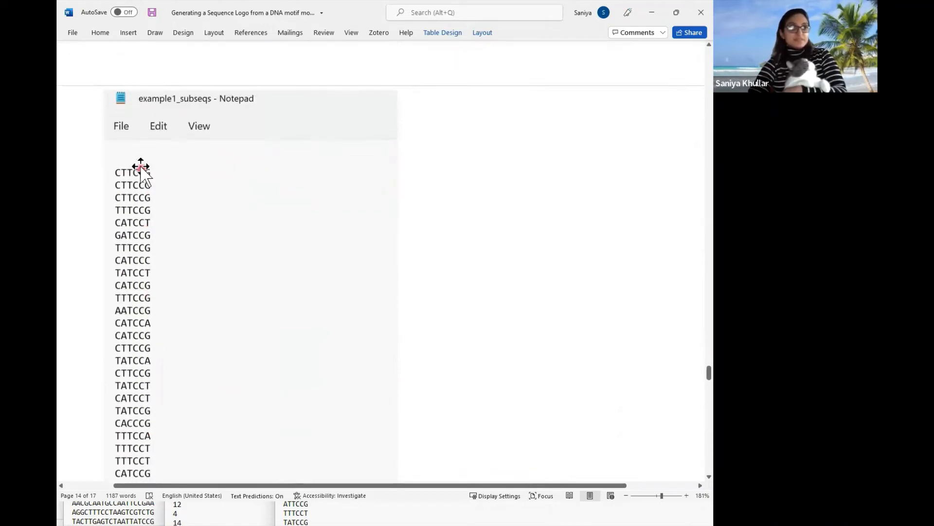
scroll(144, 221, "down", 14)
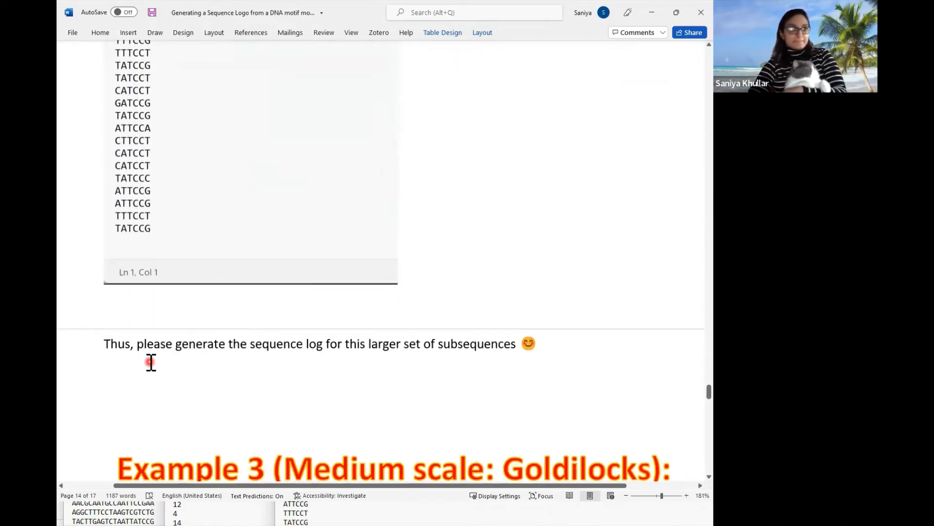
Step: Correct "sequence log" to "sequence logo" in the instruction below the list of subsequences
scroll(151, 362, "up", 1)
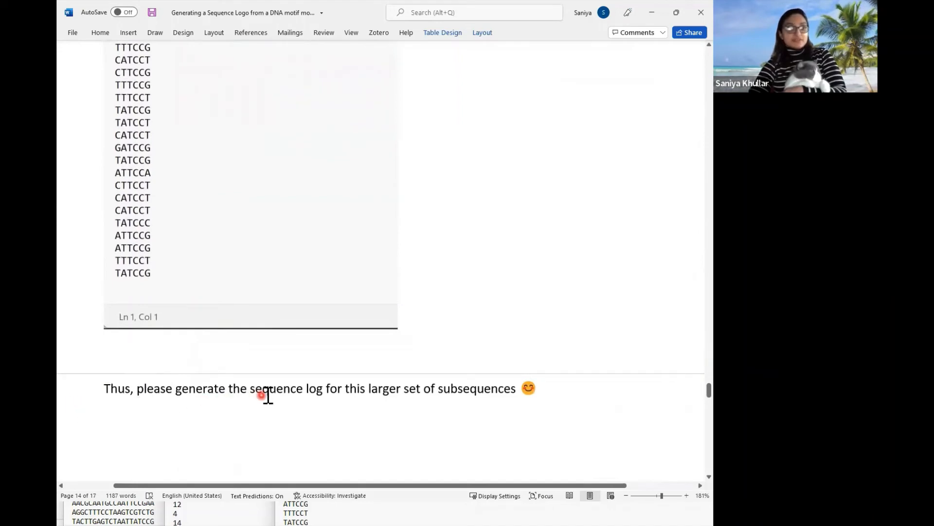
left_click(322, 389)
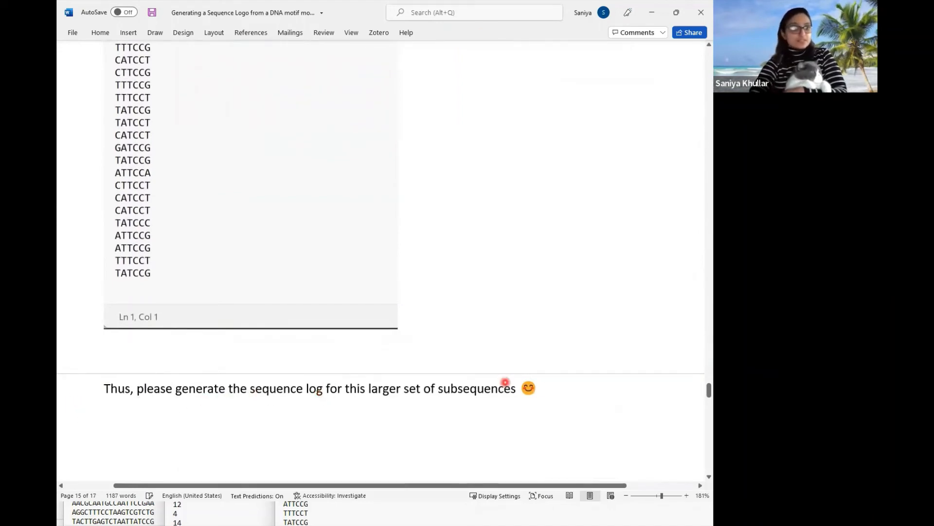
type("o")
left_click(501, 415)
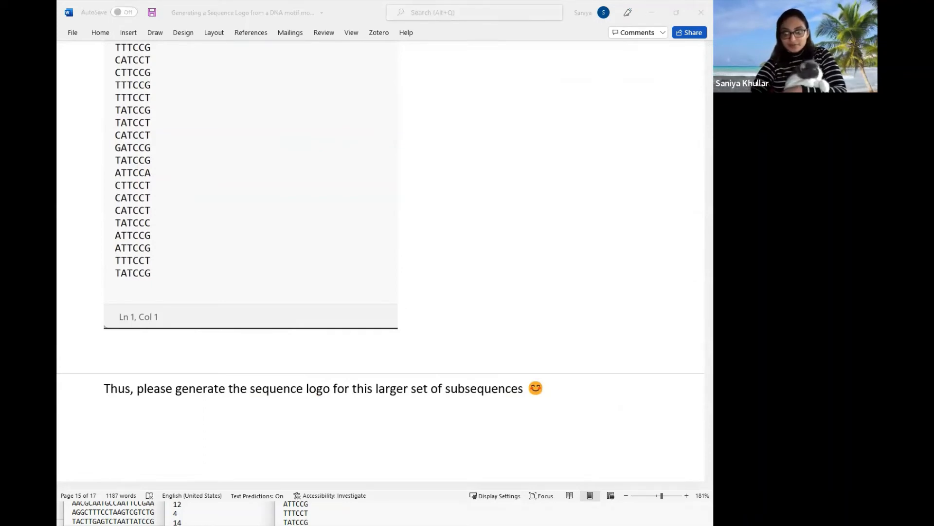
Step: Switch to the example1_subseqs file in Notepad, maximize it, and copy the complete list of subsequences
key("alt+Tab")
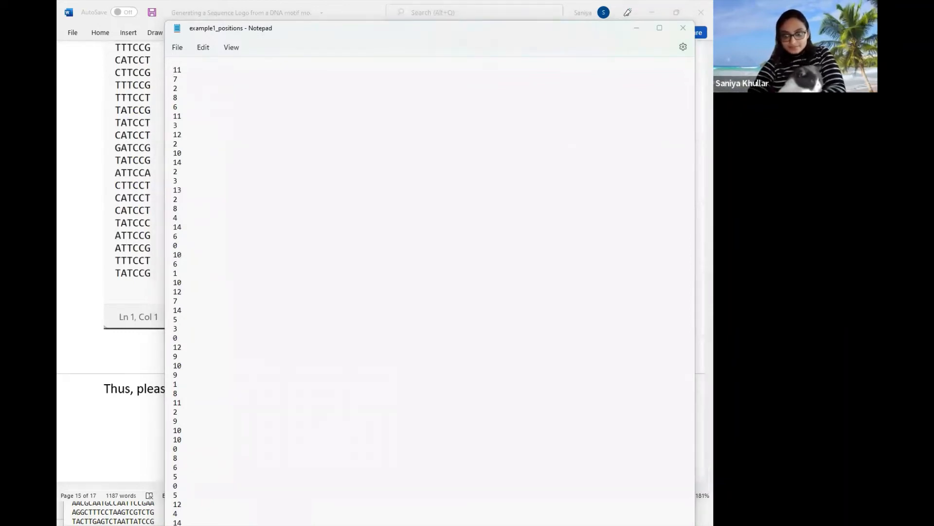
key("alt+Tab")
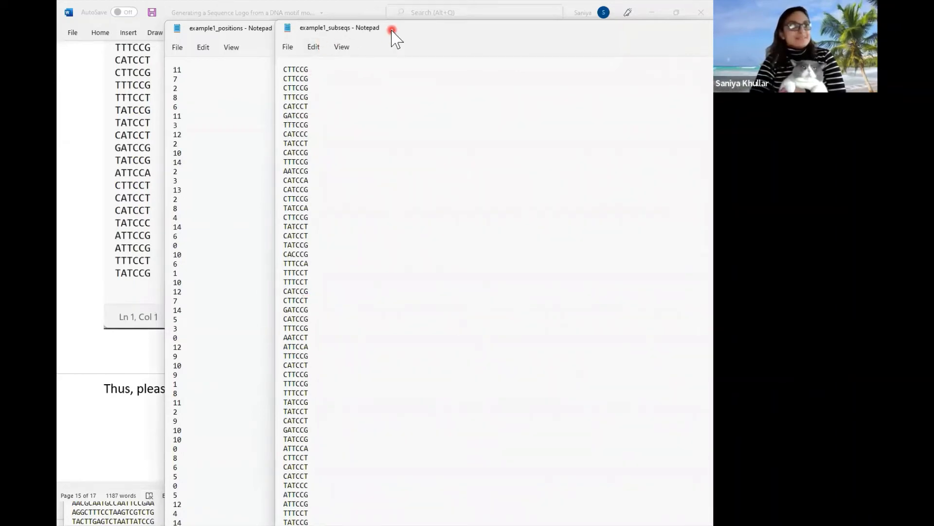
left_click_drag(396, 36, 245, 15)
double_click(245, 15)
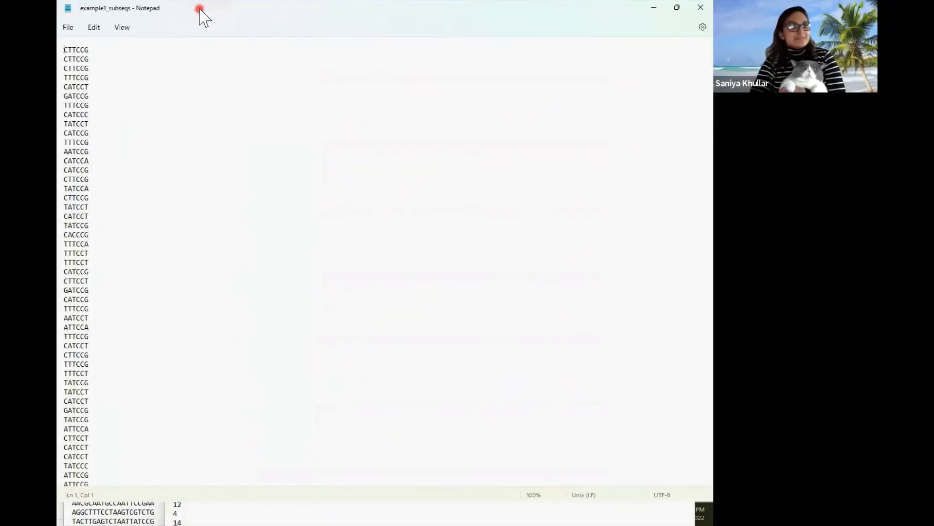
scroll(114, 333, "down", 1)
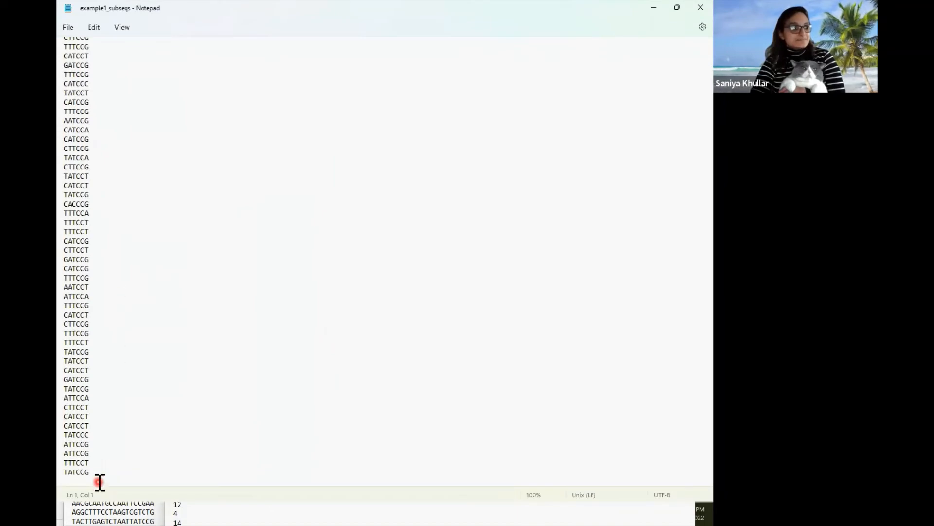
left_click_drag(97, 472, 68, 11)
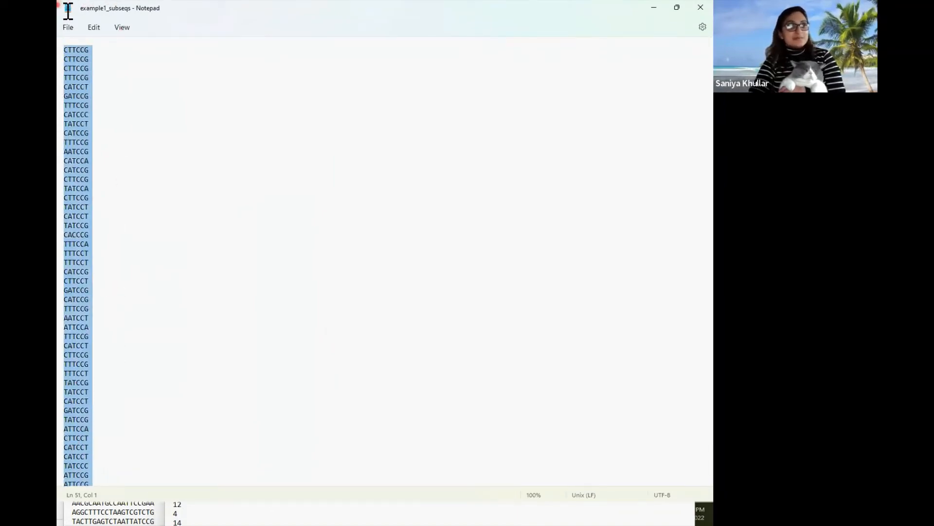
right_click(69, 78)
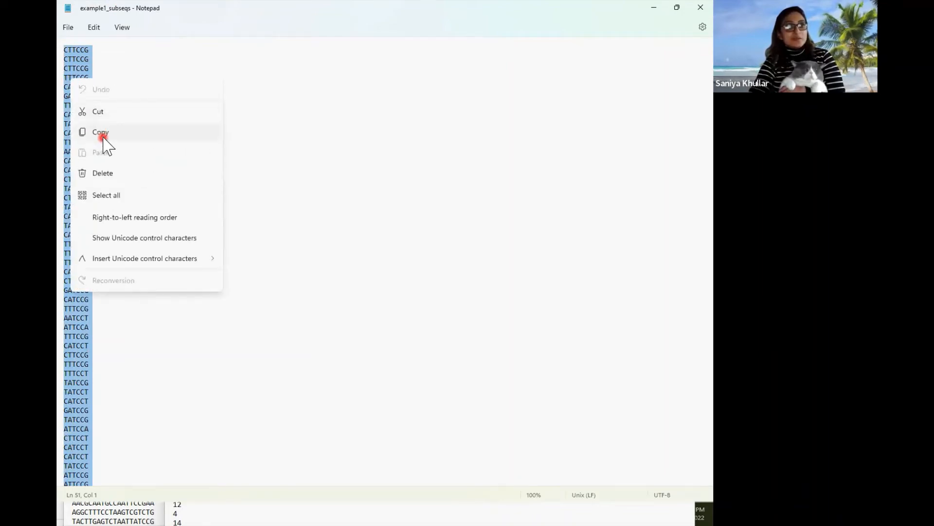
left_click(103, 137)
left_click(122, 143)
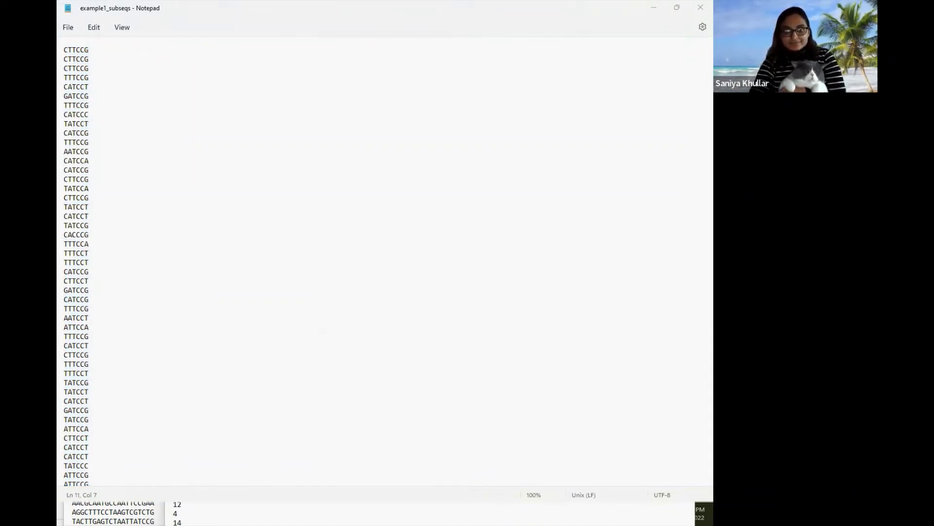
Step: Switch to WebLogo 3 in the browser, replace the sample sequences with the copied subsequences, and maximize the window
key("alt+Tab")
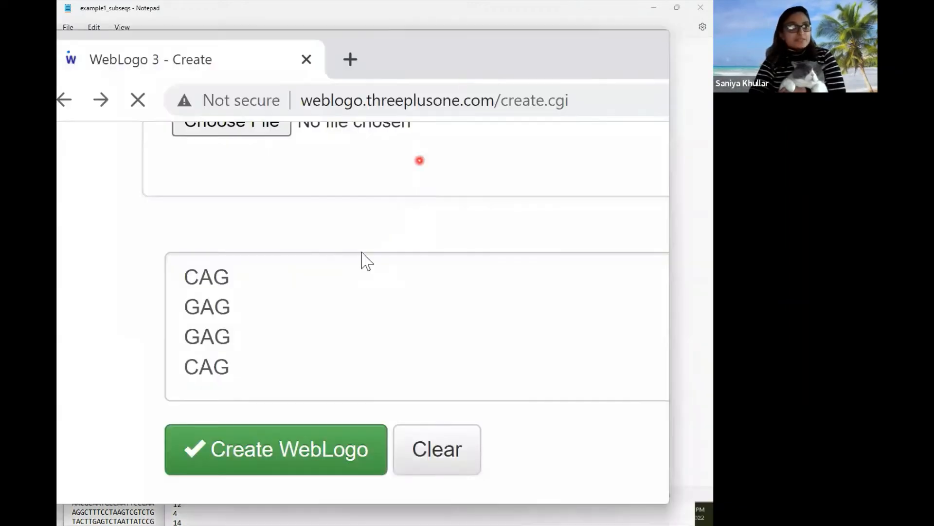
scroll(281, 348, "down", 5)
scroll(236, 195, "up", 2)
left_click(128, 239)
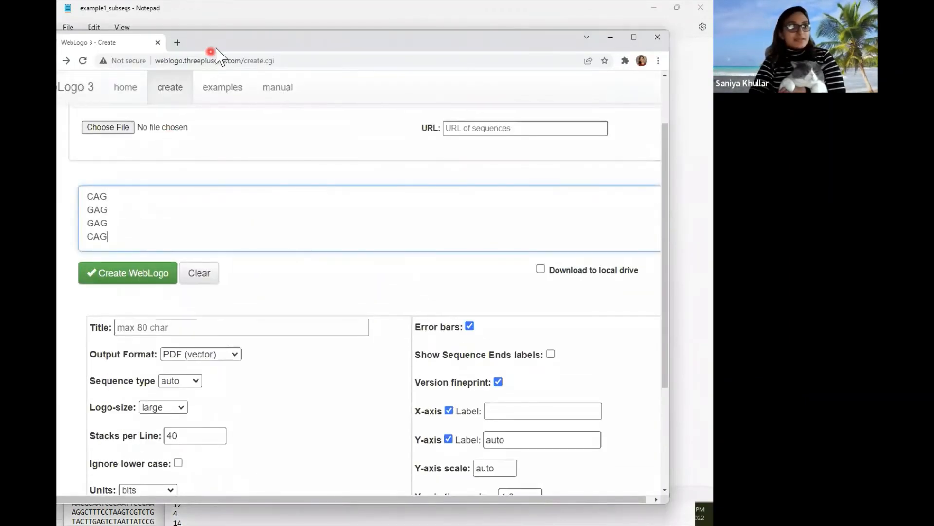
left_click_drag(244, 40, 292, 20)
left_click(171, 215)
left_click_drag(171, 216, 99, 166)
key("ctrl+v")
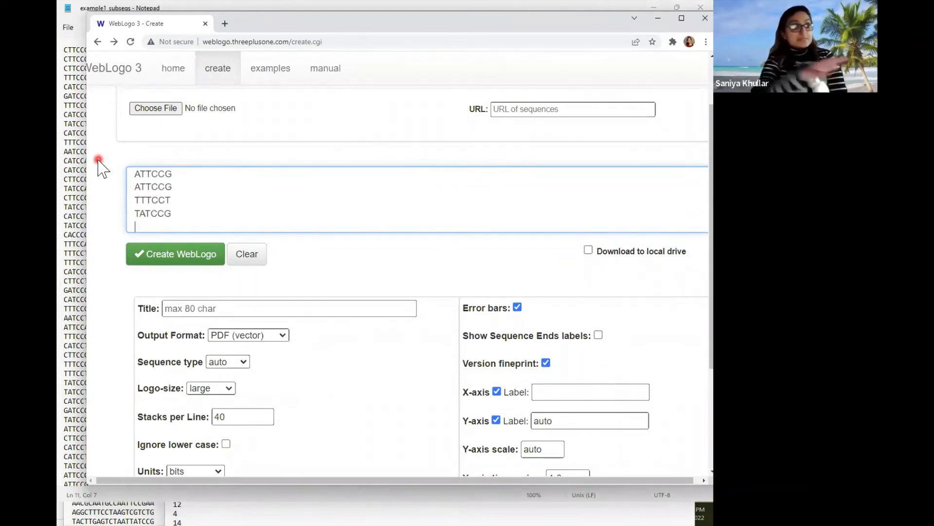
scroll(266, 224, "up", 5)
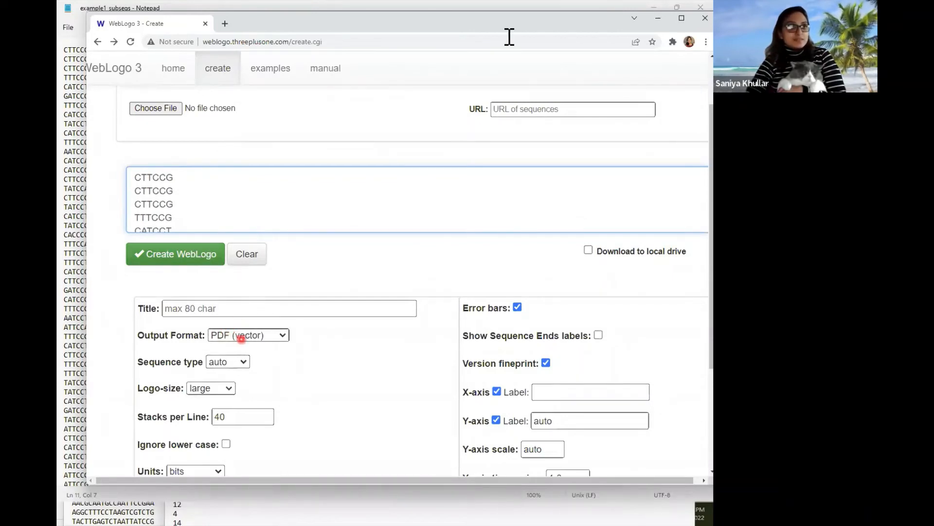
double_click(510, 21)
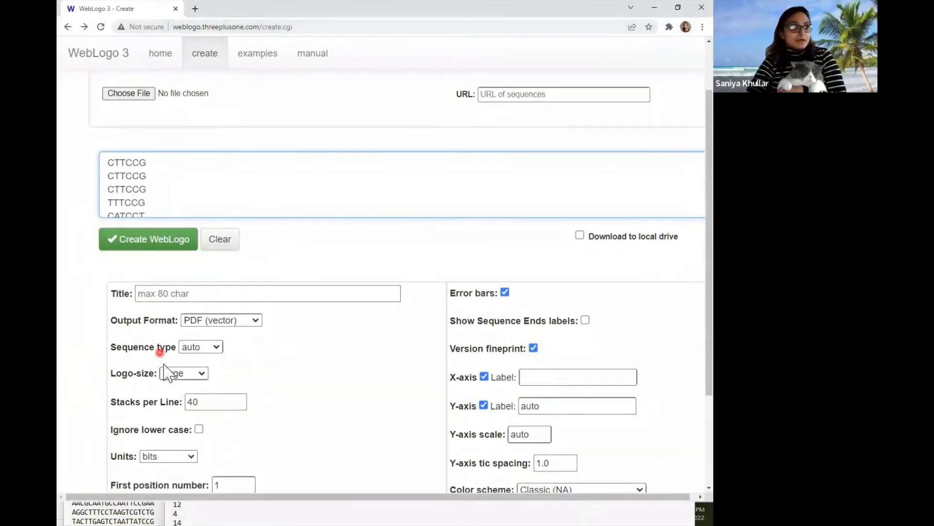
Step: Create the sequence logo in PDF (vector) format and enlarge it for inspection
scroll(438, 433, "down", 1)
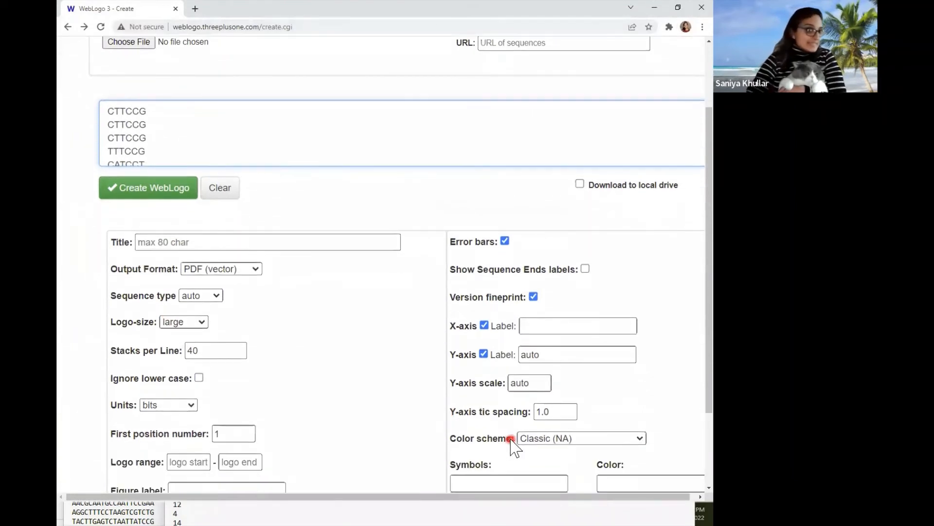
left_click(155, 189)
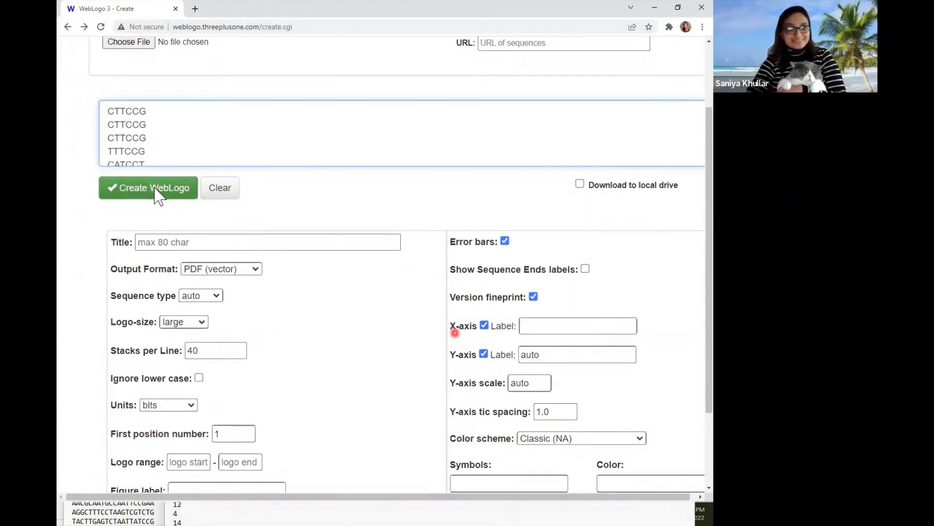
left_click(129, 194)
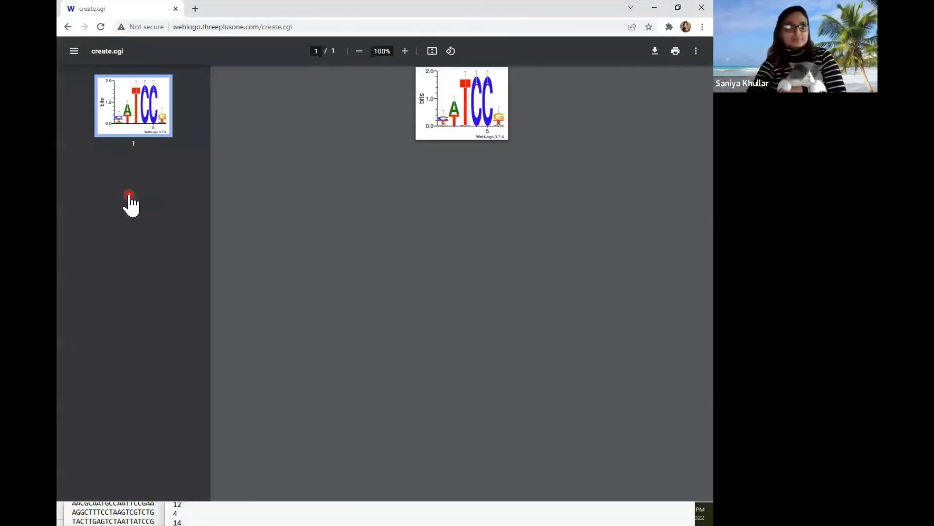
scroll(129, 195, "up", 4)
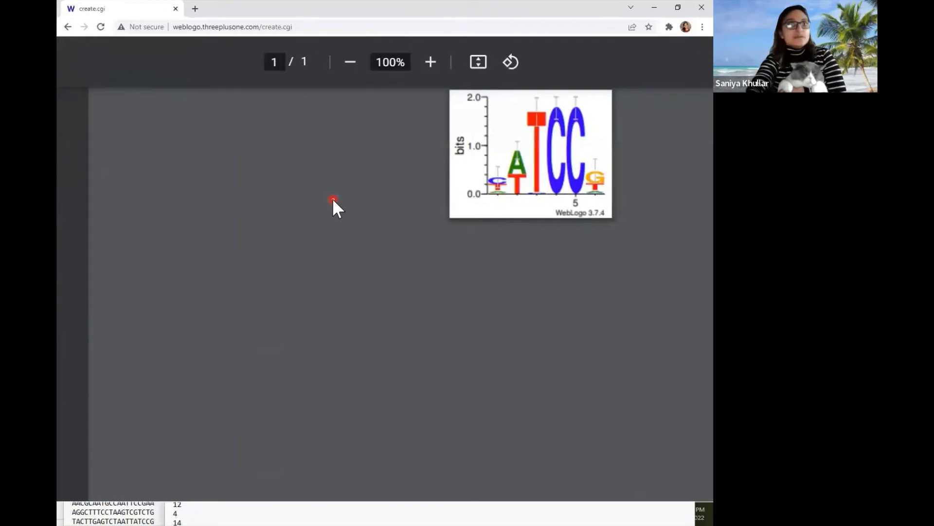
scroll(333, 200, "up", 1)
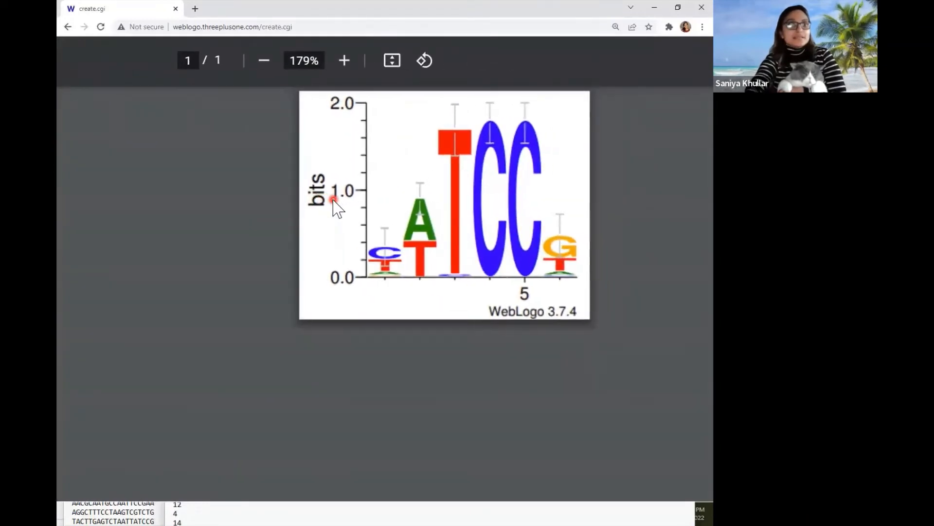
scroll(333, 200, "up", 1)
scroll(333, 199, "up", 1)
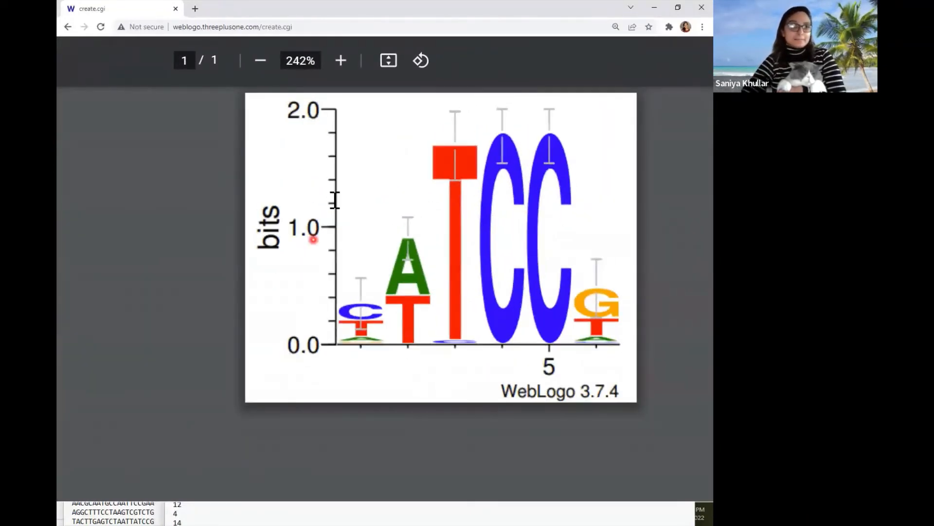
Step: Return to the logo form, create the logo again as PNG (high res.), and copy the image
left_click(72, 28)
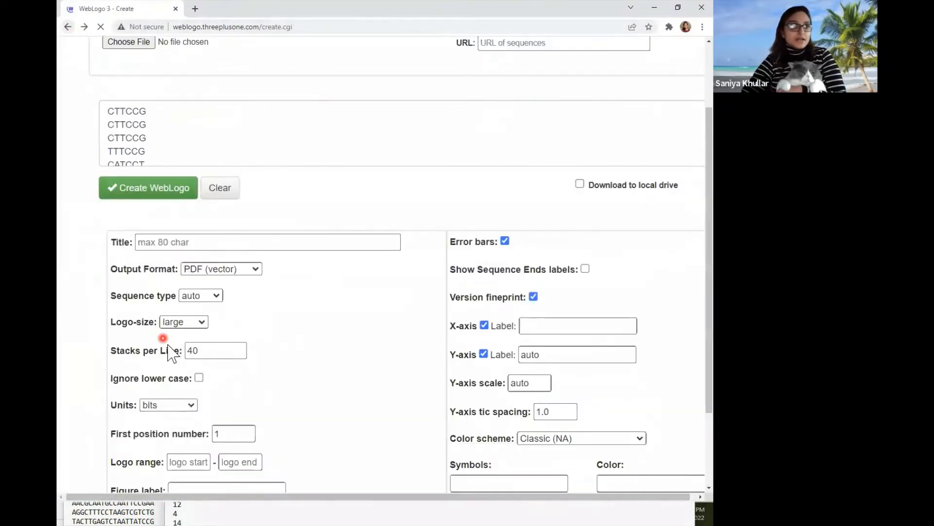
left_click(246, 270)
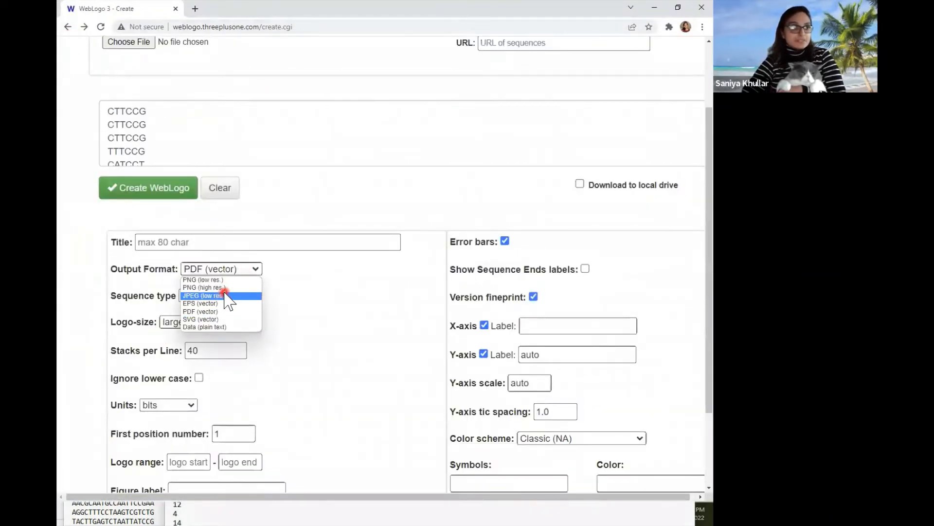
left_click(223, 288)
left_click(166, 189)
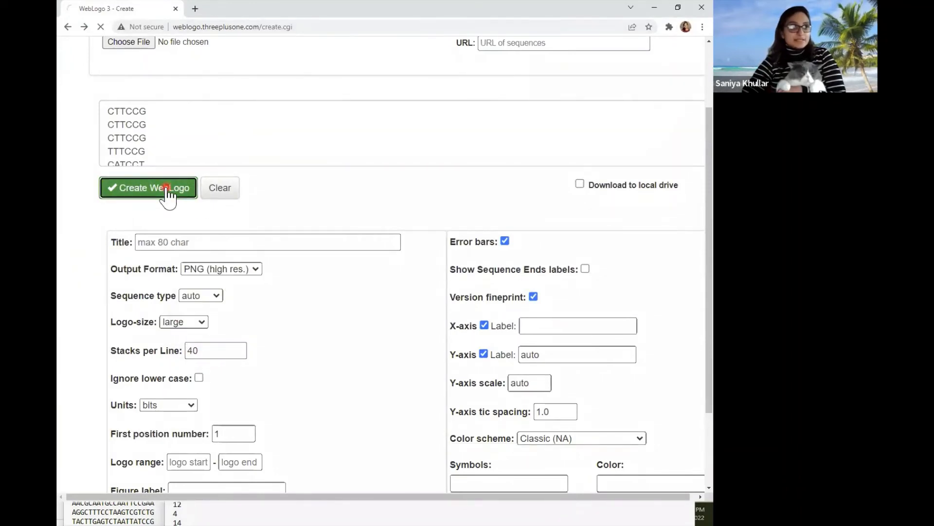
right_click(279, 185)
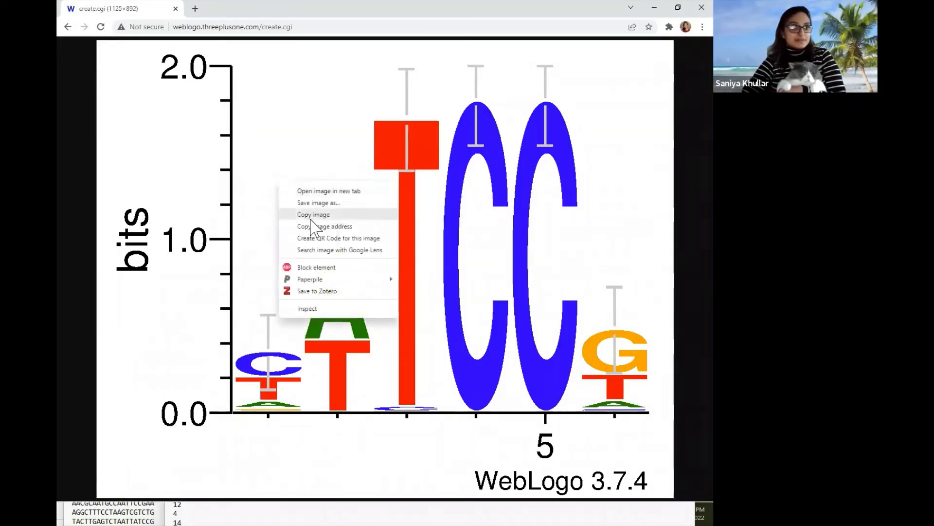
left_click(313, 214)
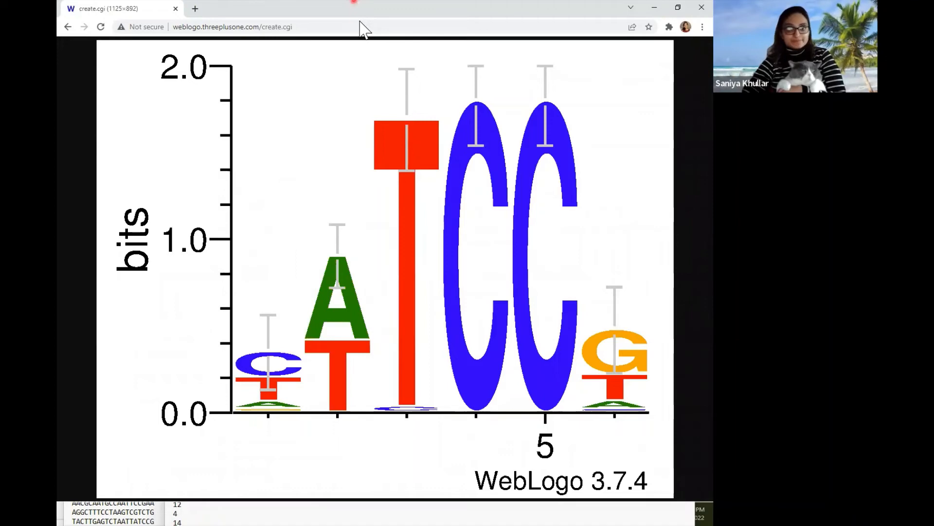
Step: Return to the Word document and paste the logo as a picture below the sequence logo instruction
left_click(654, 8)
left_click(651, 6)
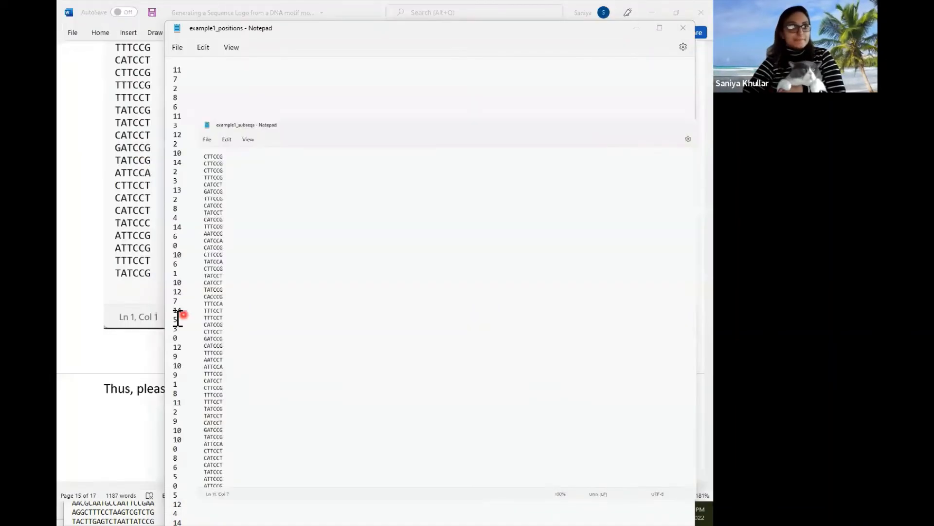
left_click(104, 403)
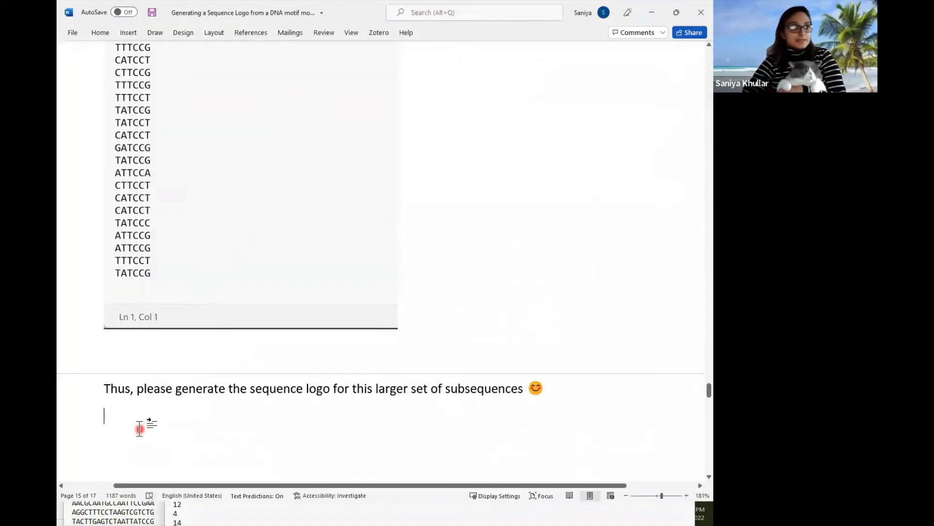
right_click(139, 428)
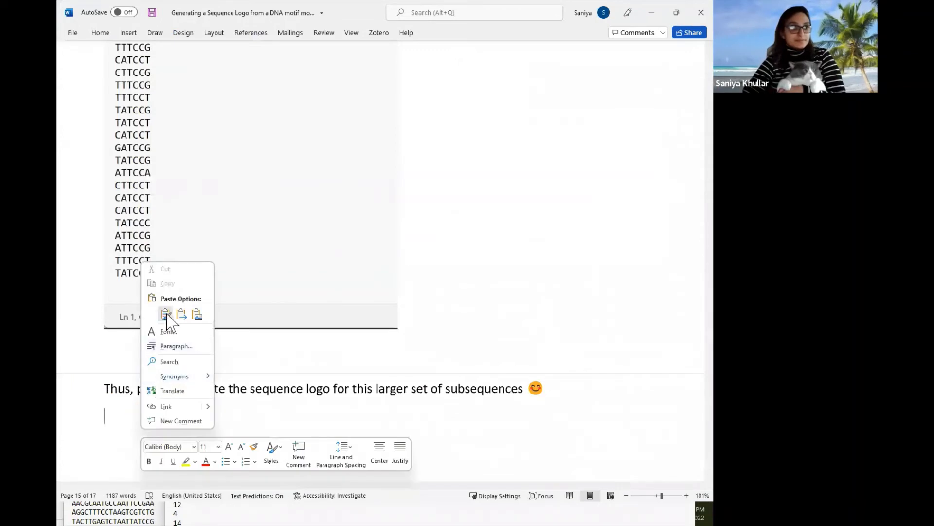
left_click(196, 316)
Step: Shrink the pasted sequence logo proportionally so that it fits within the page above the Example 3 heading
scroll(194, 317, "down", 2)
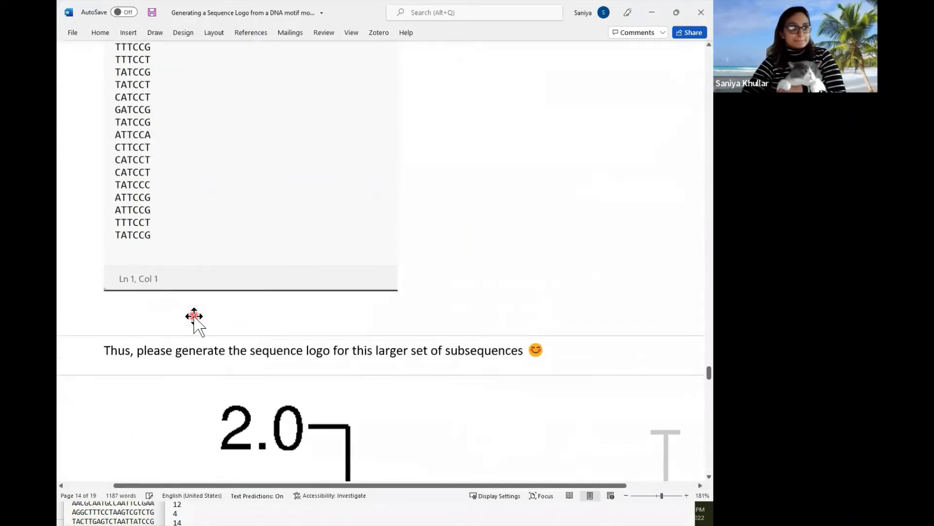
scroll(194, 317, "down", 3)
scroll(194, 317, "down", 10)
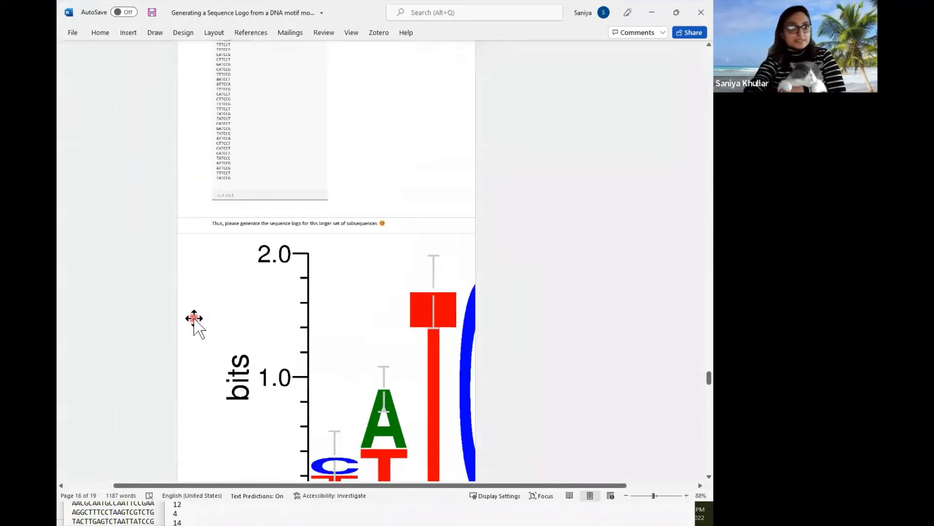
left_click(280, 319)
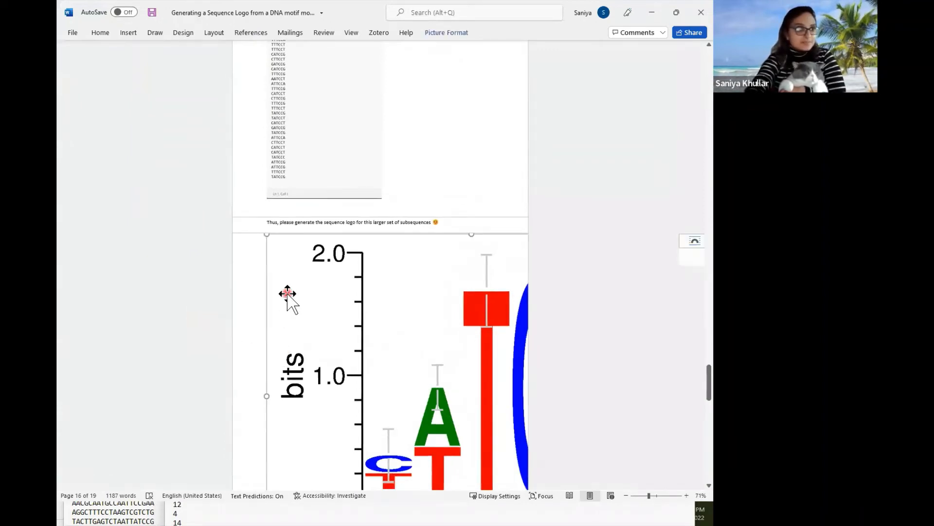
left_click_drag(267, 234, 512, 370)
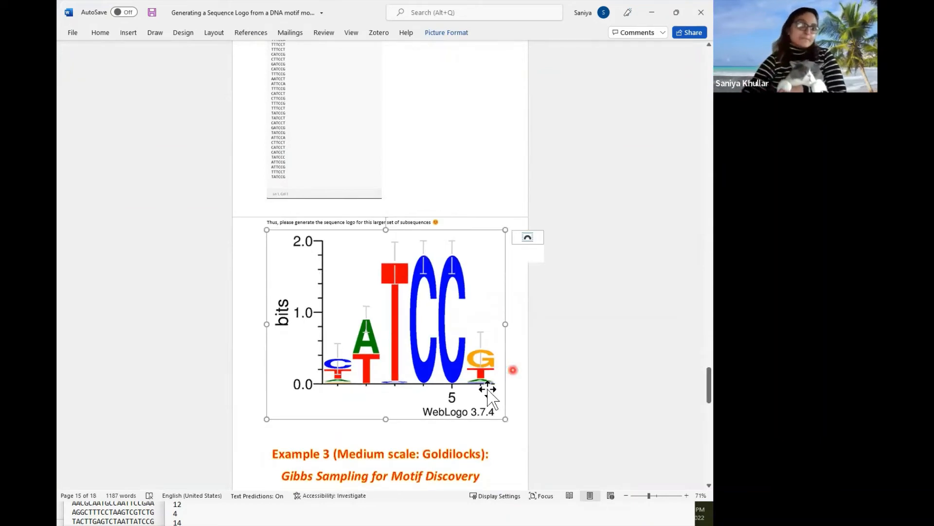
left_click(414, 434)
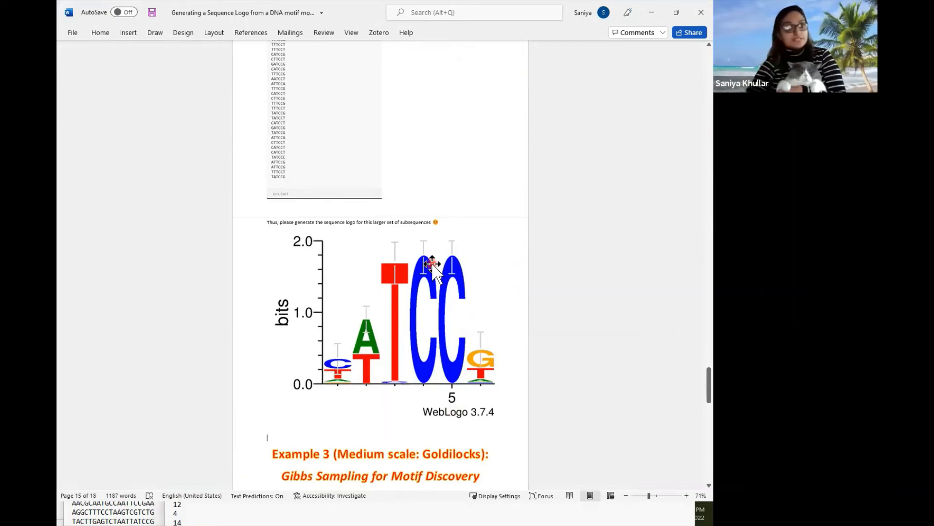
Step: Add blank lines between the Final Probability Weighted Matrix table and the motif occurrences sentence, and paste the clipboard content there
scroll(432, 260, "up", 2)
scroll(430, 267, "up", 3)
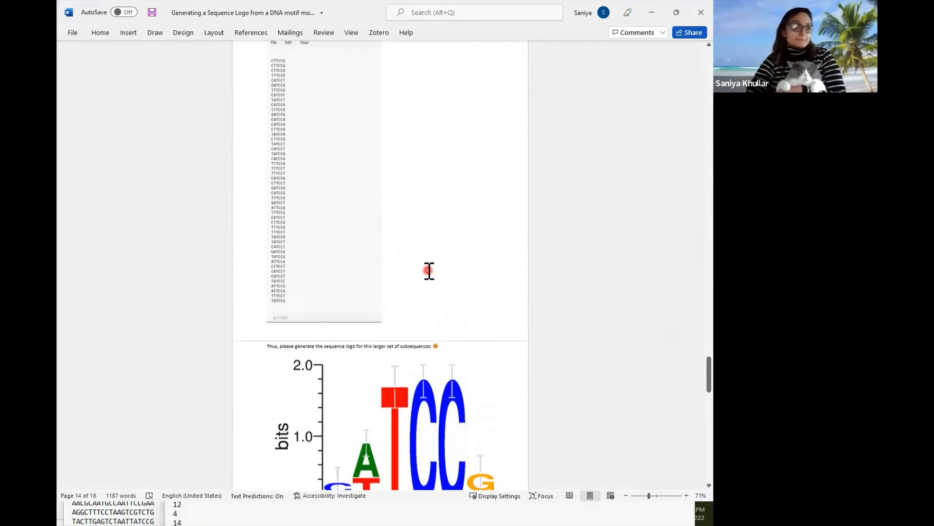
scroll(429, 271, "up", 15)
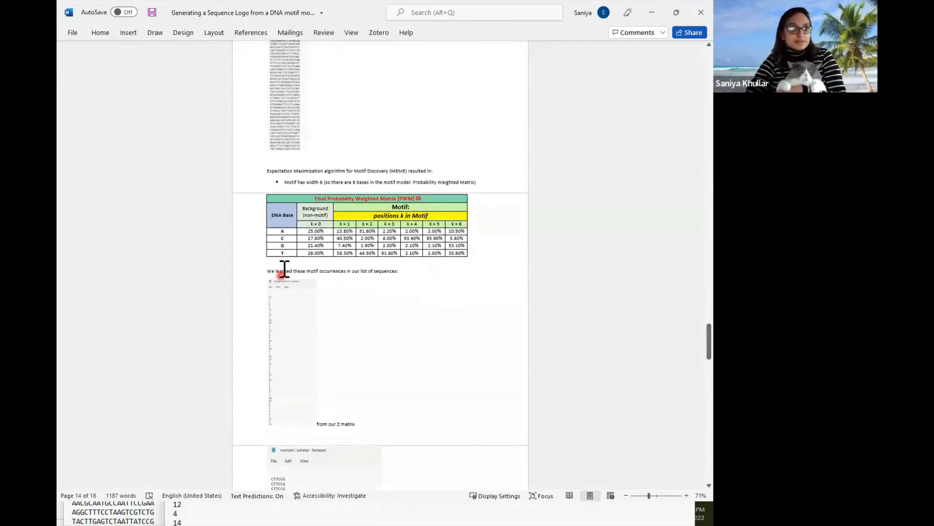
left_click(279, 262)
key("Return")
key("Return")
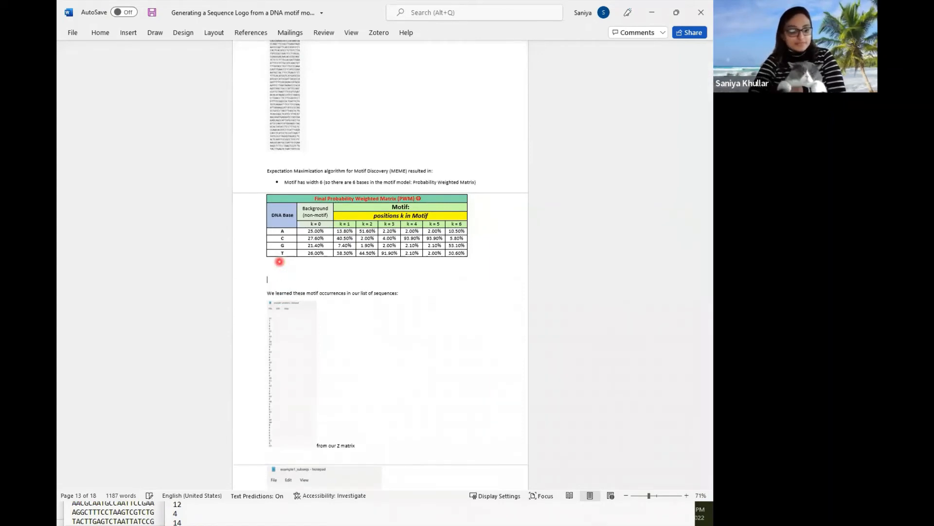
key("ctrl+v")
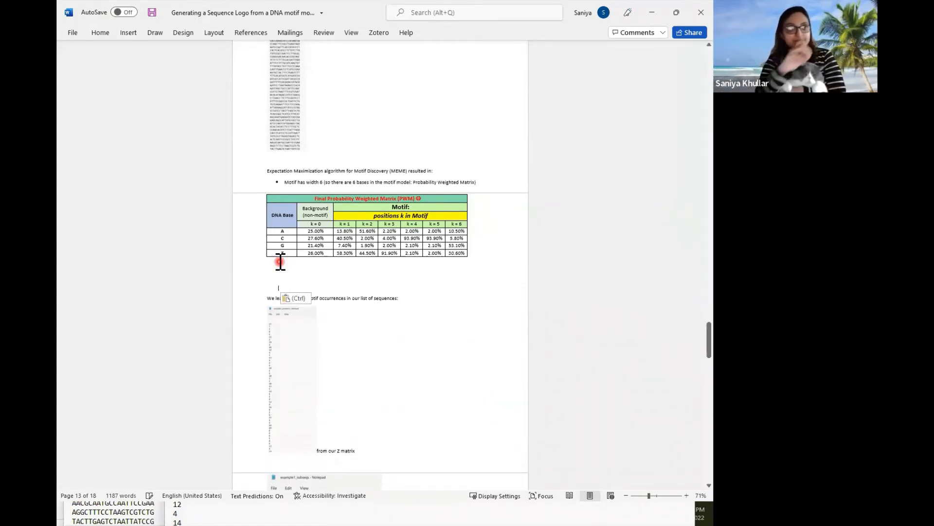
Step: Change the pasted content below the Final Probability Weighted Matrix table to a picture and shrink the sequence logo proportionally to the table's width
left_click(298, 298)
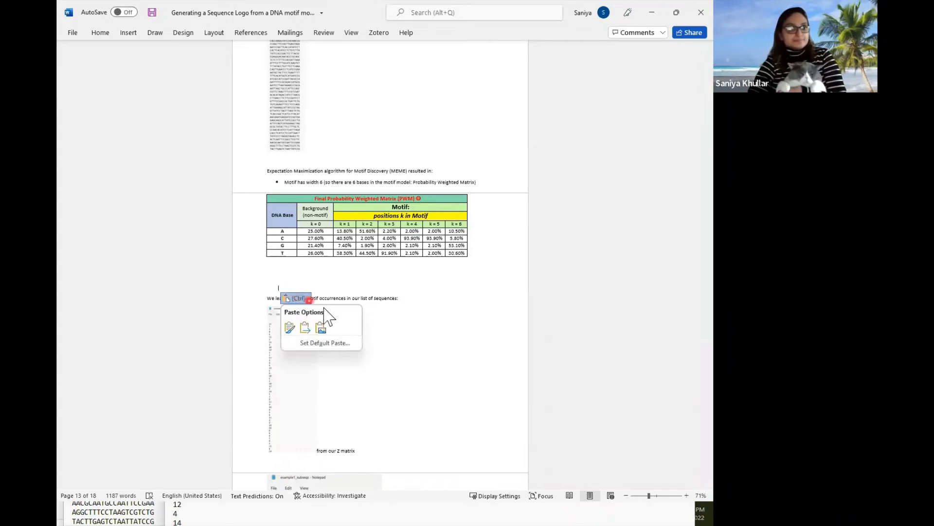
left_click(323, 327)
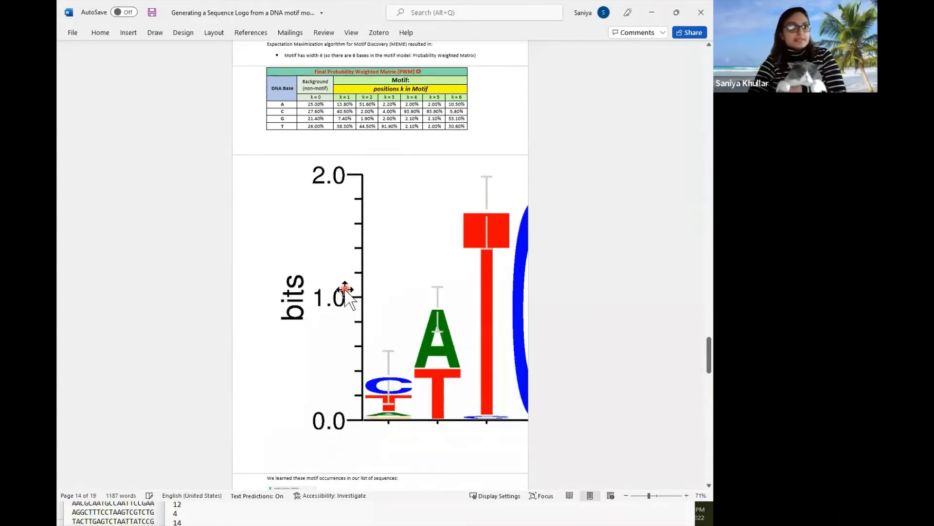
left_click(289, 180)
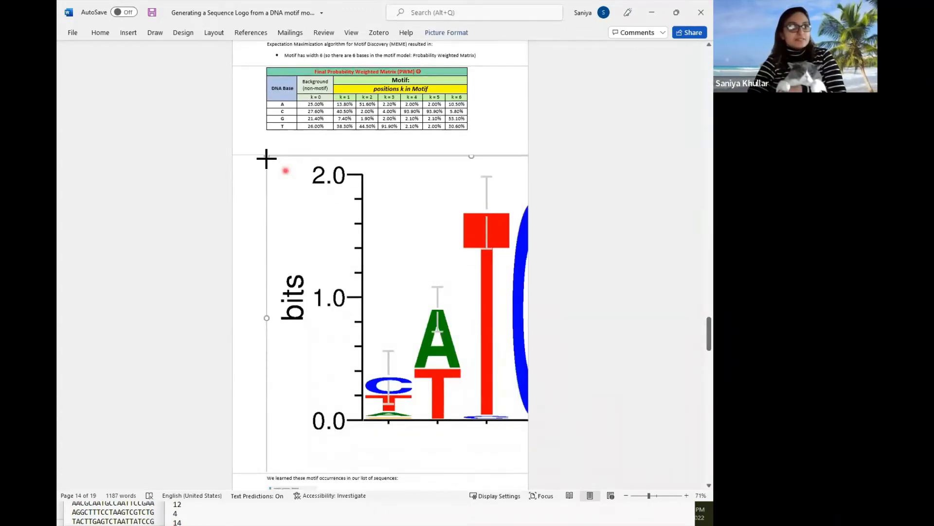
left_click_drag(267, 158, 671, 324)
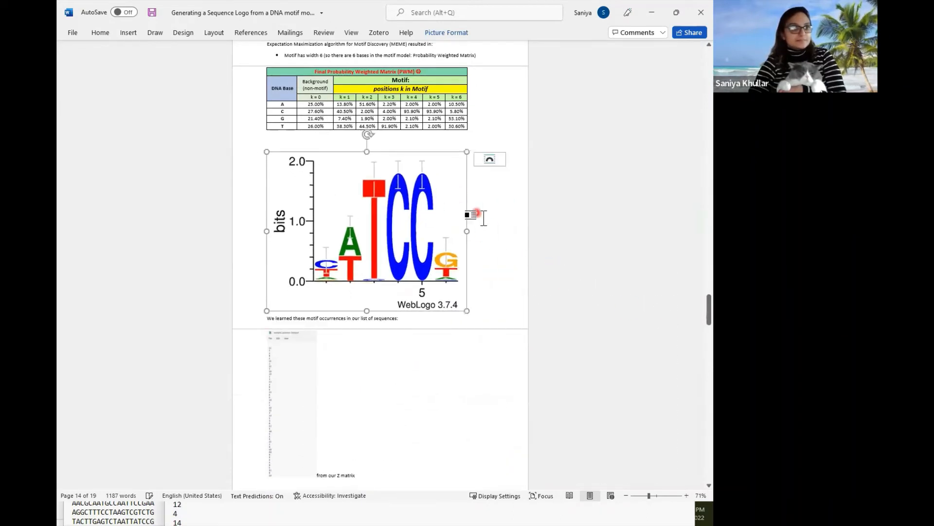
left_click(499, 226)
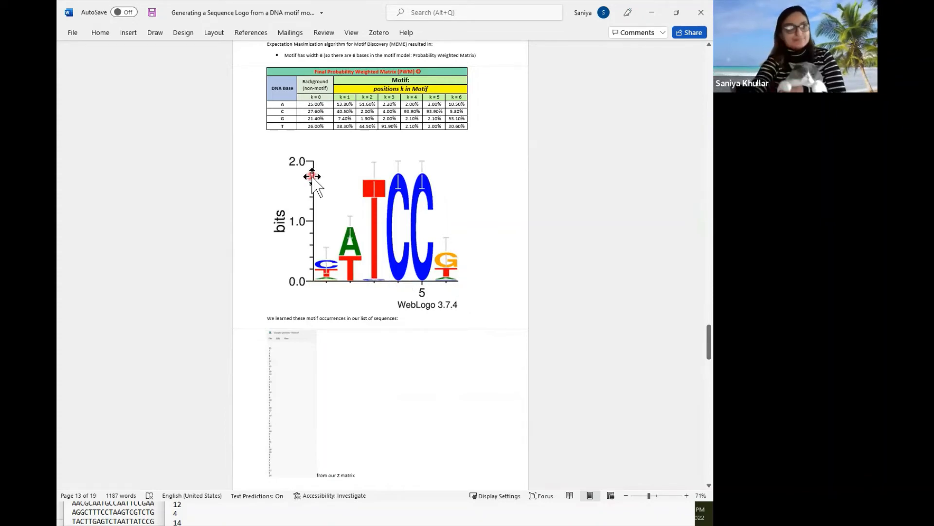
scroll(312, 177, "up", 3, "ctrl")
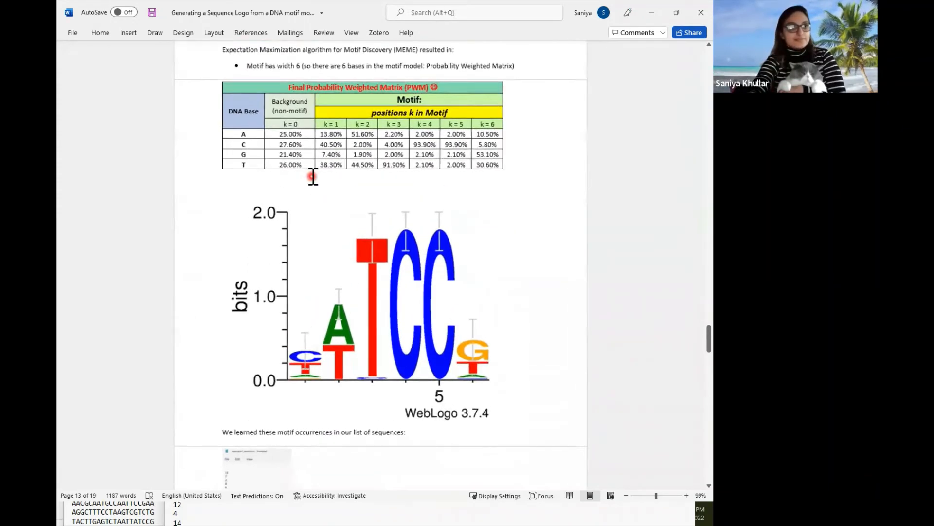
scroll(312, 176, "up", 1, "ctrl")
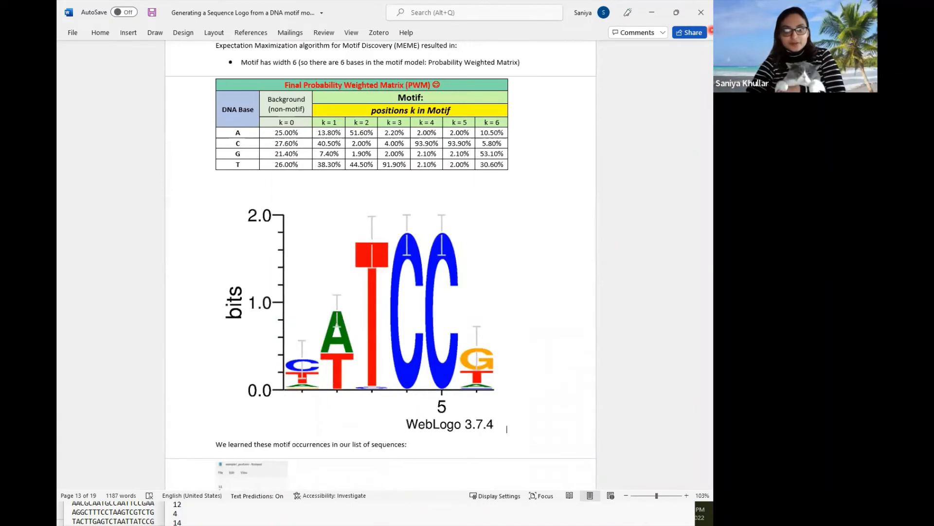